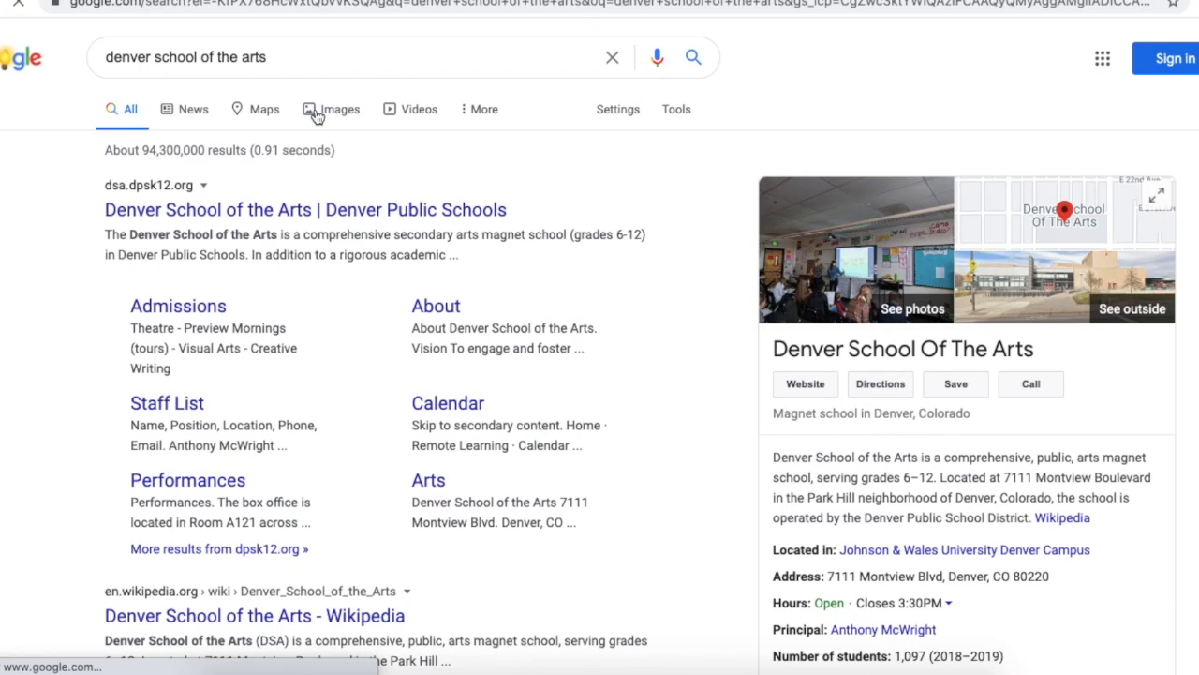
Step: Show image results for Denver School of the Arts and copy the 1200 × 800 photo of its front courtyard
{"action": "left_click", "coordinate": [319, 111]}
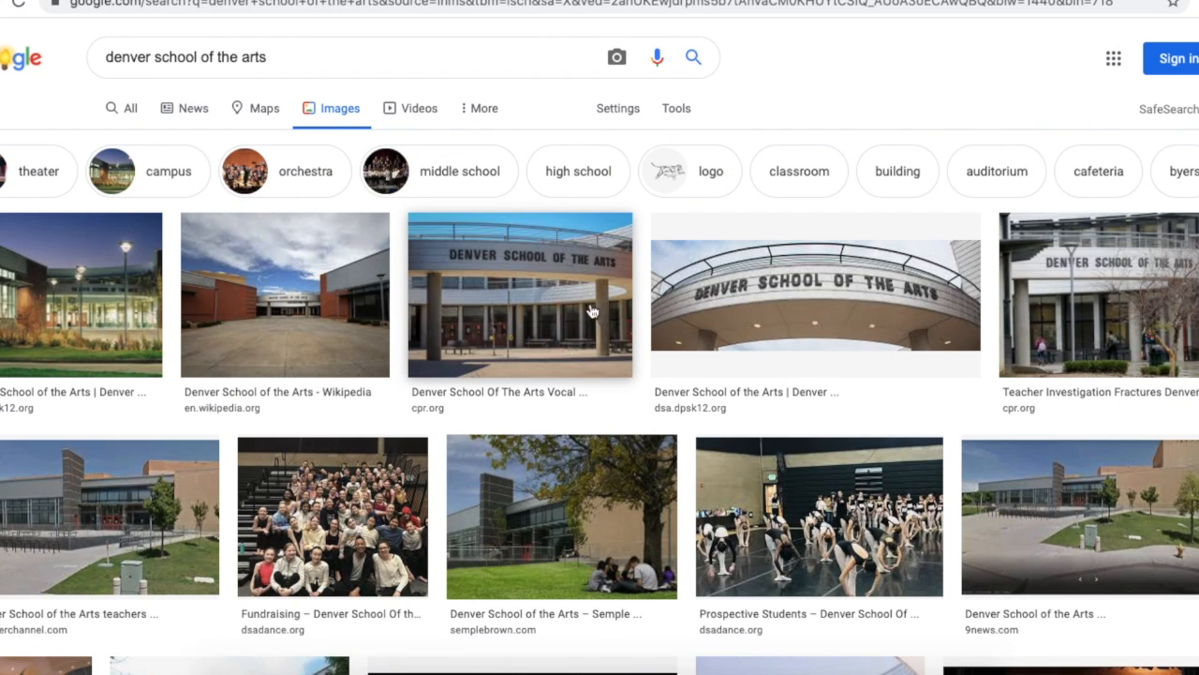
{"action": "left_click", "coordinate": [753, 303]}
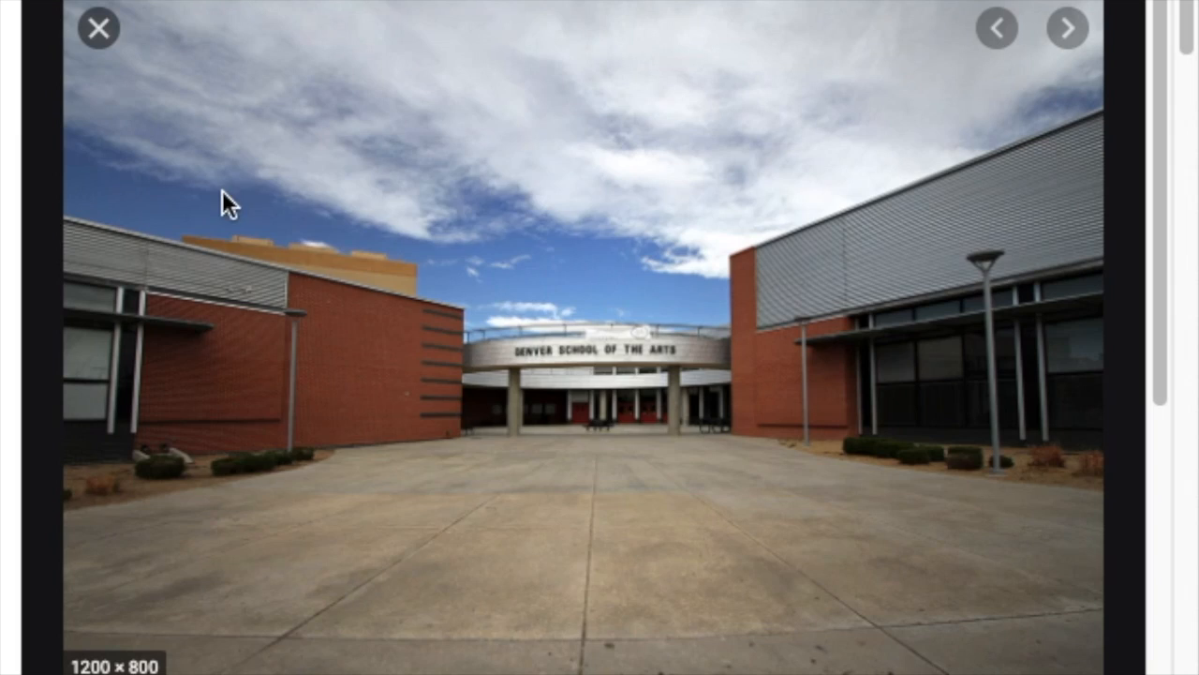
{"action": "right_click", "coordinate": [223, 191]}
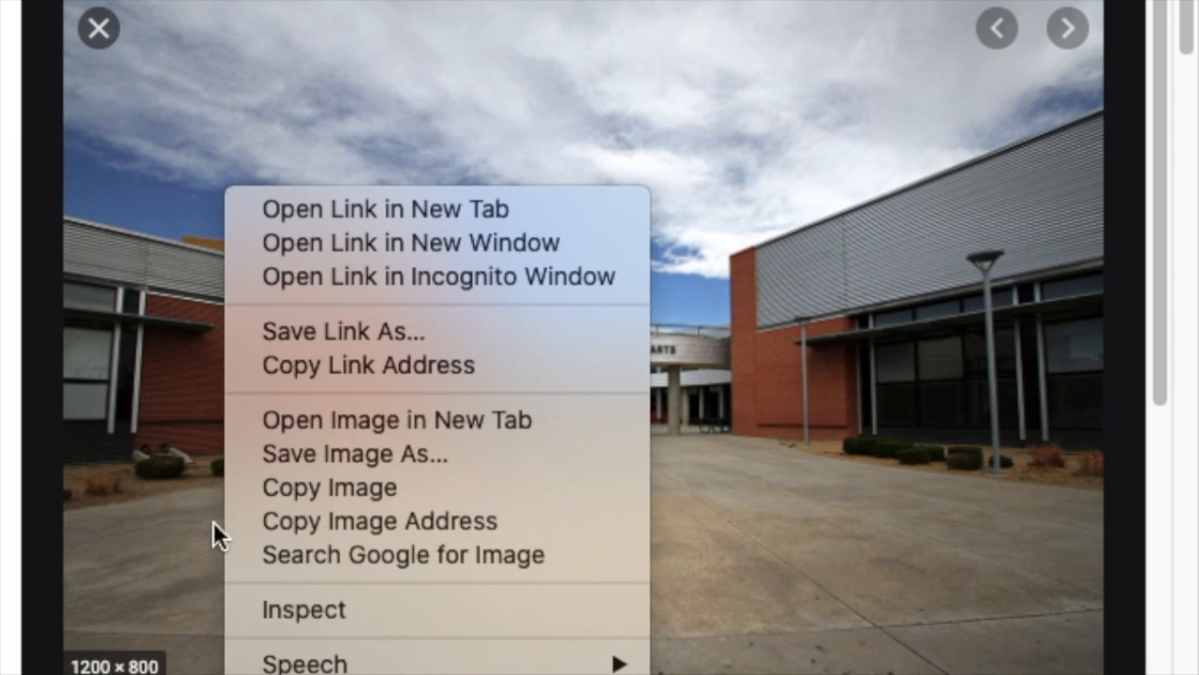
{"action": "left_click", "coordinate": [385, 499]}
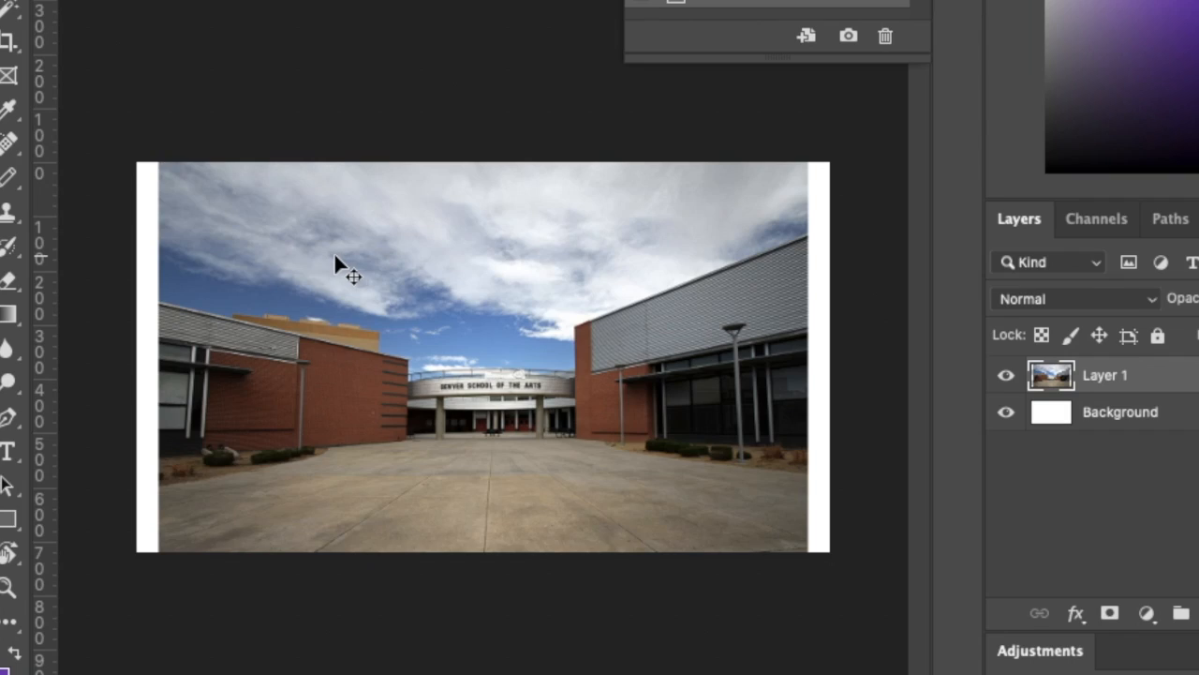
Step: Align the pasted school photo with the canvas's left edge, cropping off the blank strip, and delete the white Background layer
{"action": "left_click_drag", "start_coordinate": [333, 251], "coordinate": [316, 259]}
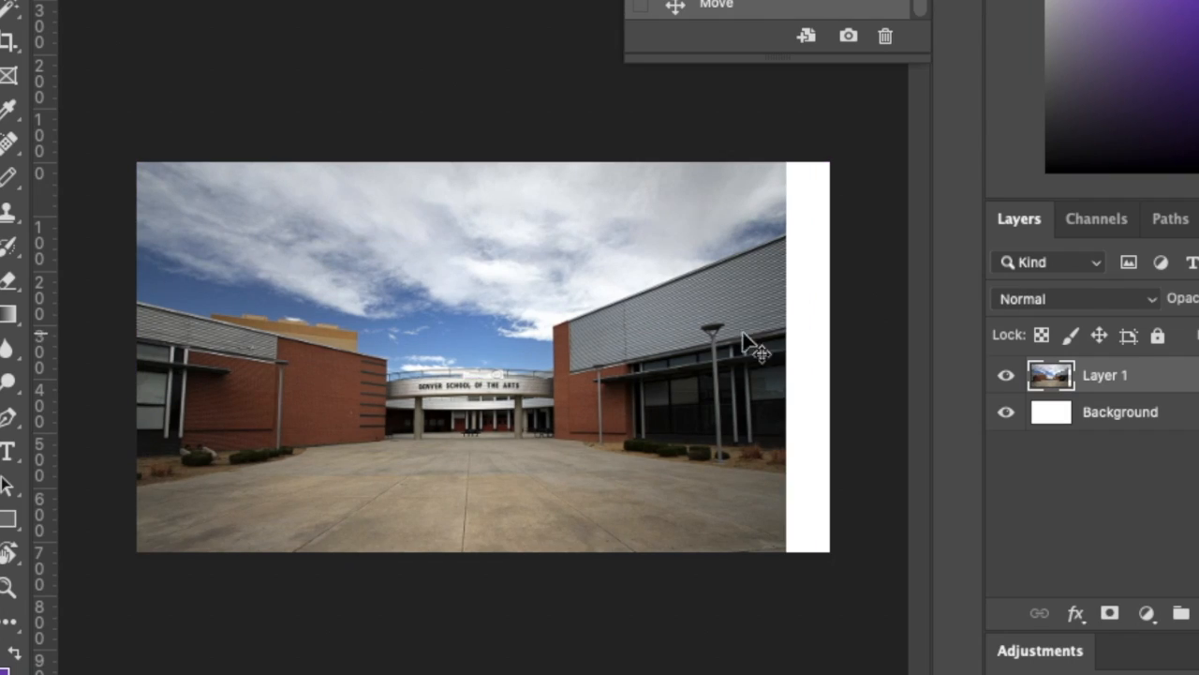
{"action": "left_click", "coordinate": [796, 343]}
{"action": "left_click", "coordinate": [1106, 375]}
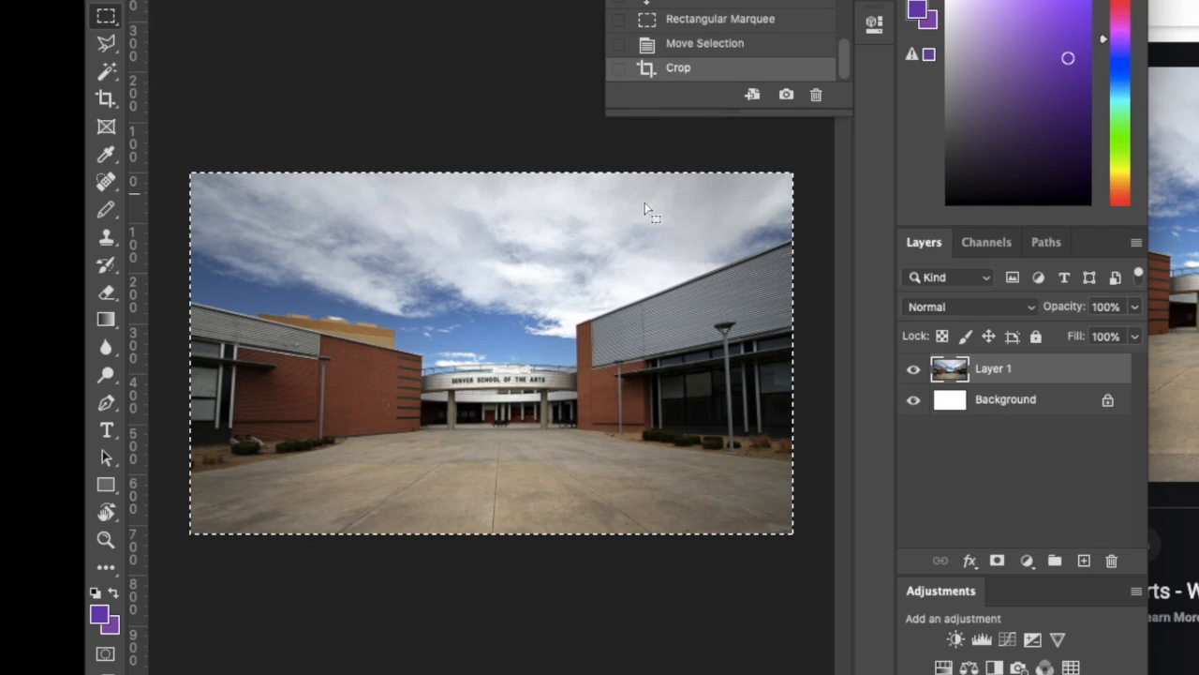
{"action": "left_click", "coordinate": [995, 402]}
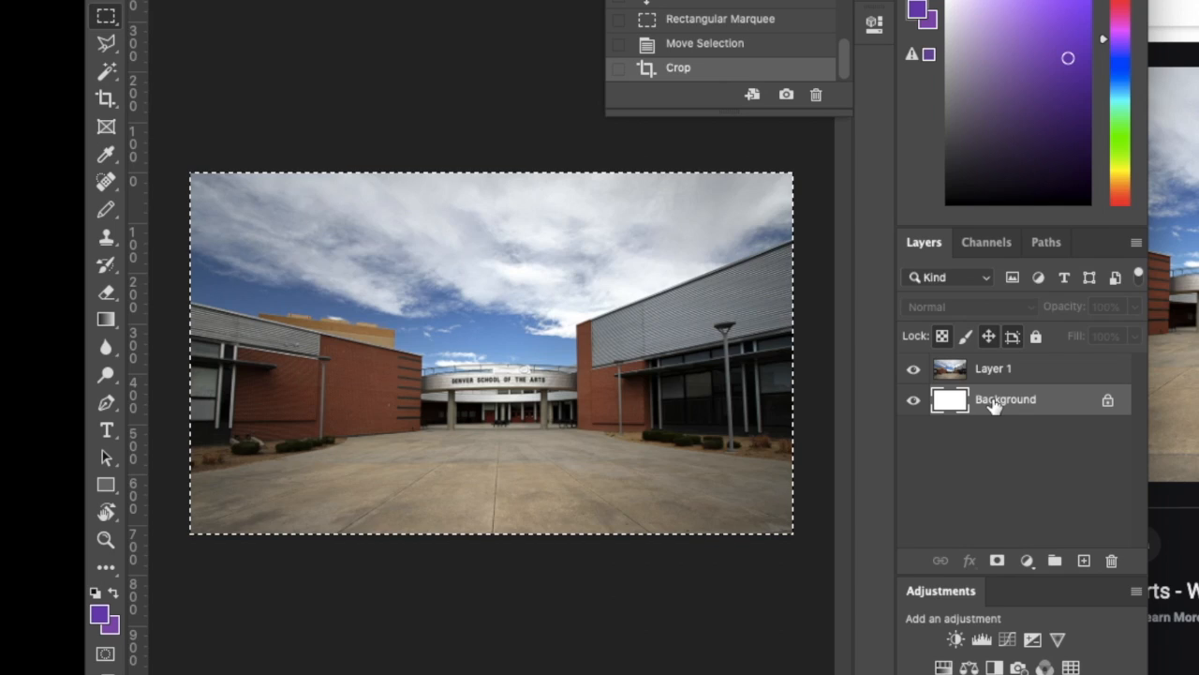
{"action": "key", "text": "BackSpace"}
Step: Search Google Images for "1987 ferrari f40"
{"action": "left_click", "coordinate": [984, 212]}
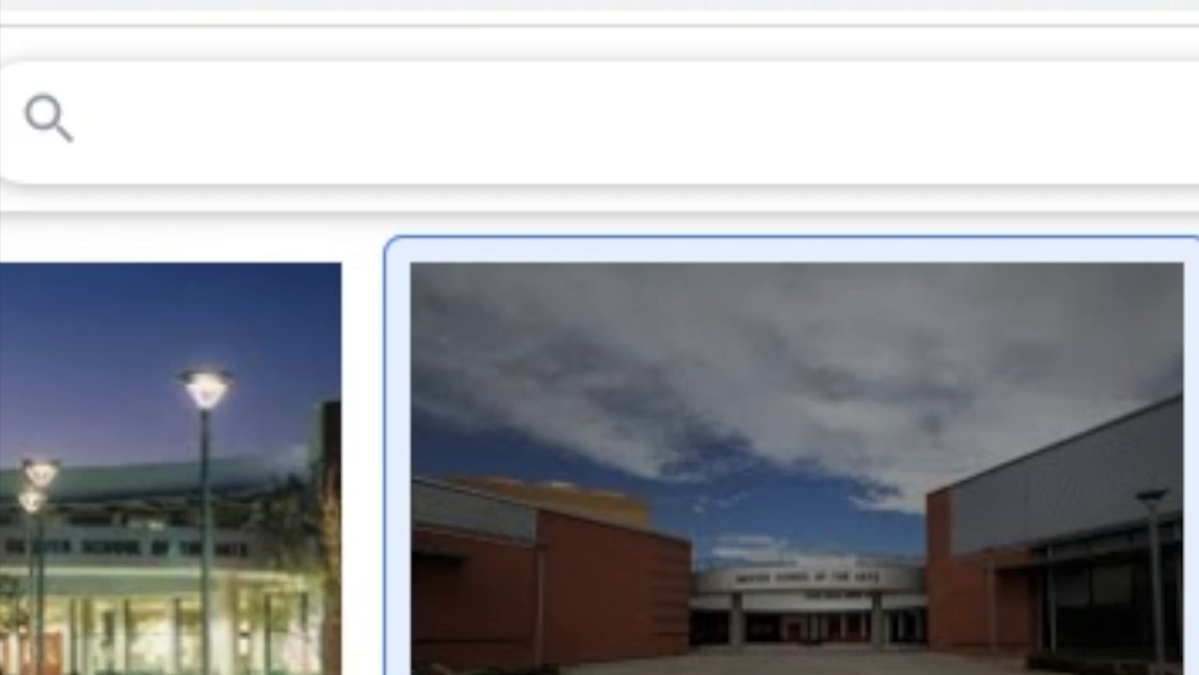
{"action": "type", "text": "f"}
{"action": "key", "text": "BackSpace"}
{"action": "type", "text": "1987 f"}
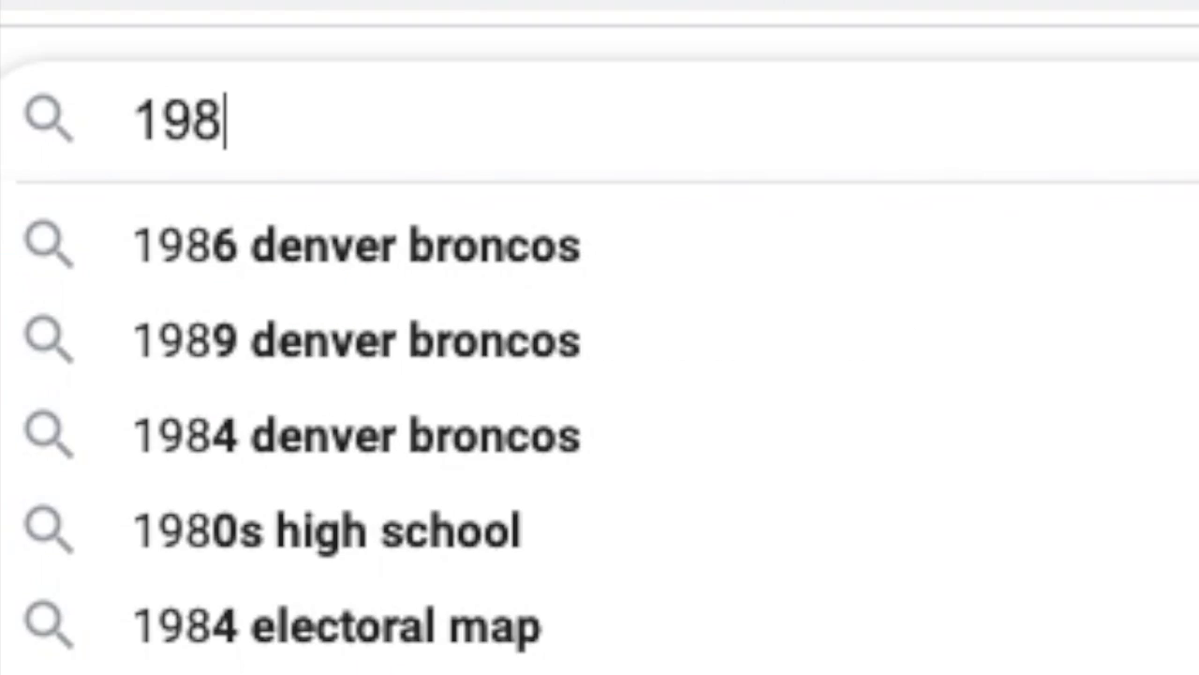
{"action": "type", "text": "errari f40"}
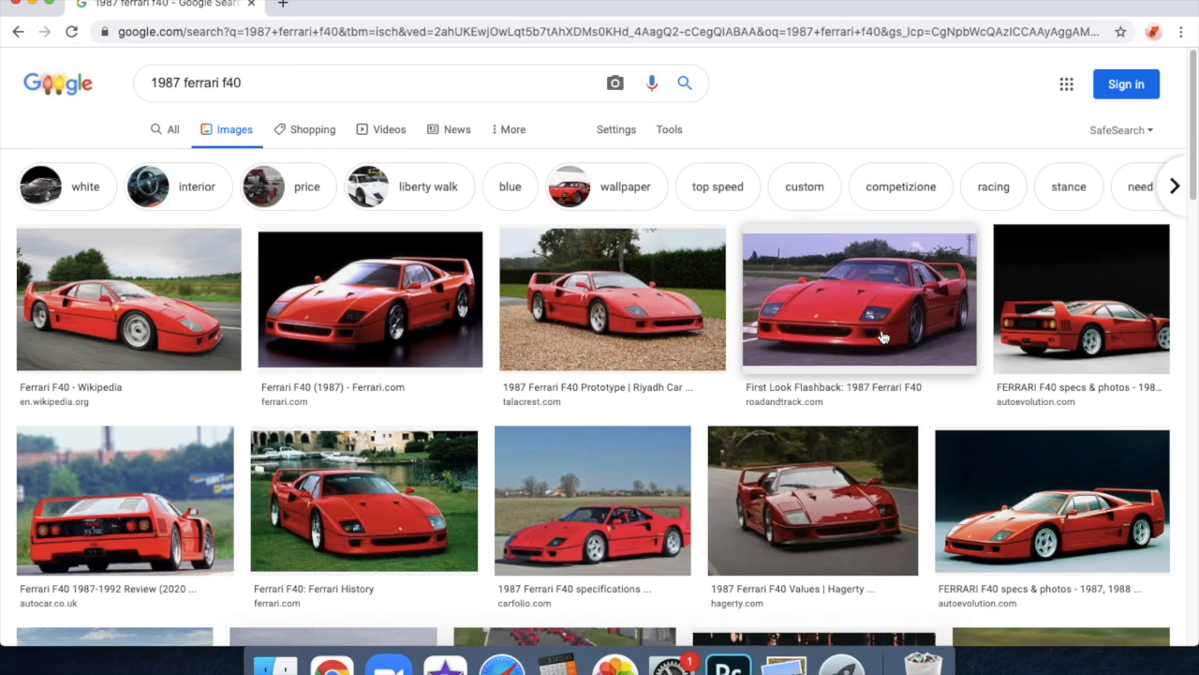
Step: Copy the 1080 × 565 ferrari.com photo of the red F40 on black and paste it into the Photoshop document
{"action": "scroll", "coordinate": [883, 338], "scroll_direction": "down", "scroll_amount": 1}
{"action": "left_click", "coordinate": [1105, 279]}
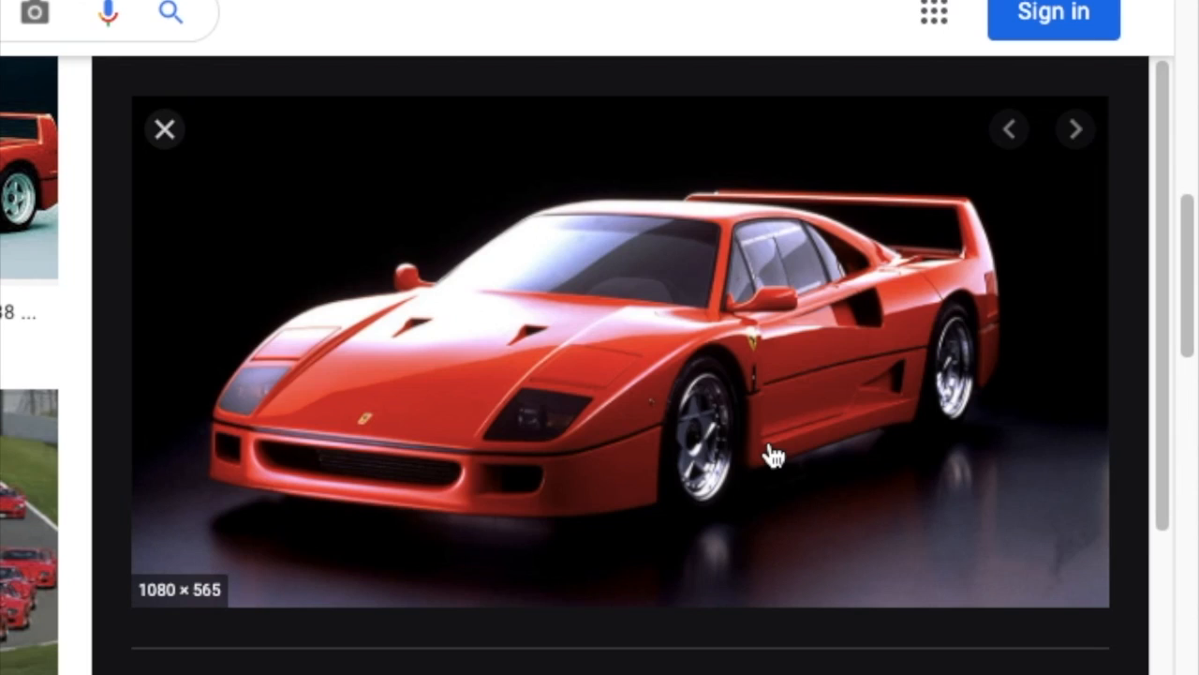
{"action": "right_click", "coordinate": [770, 454]}
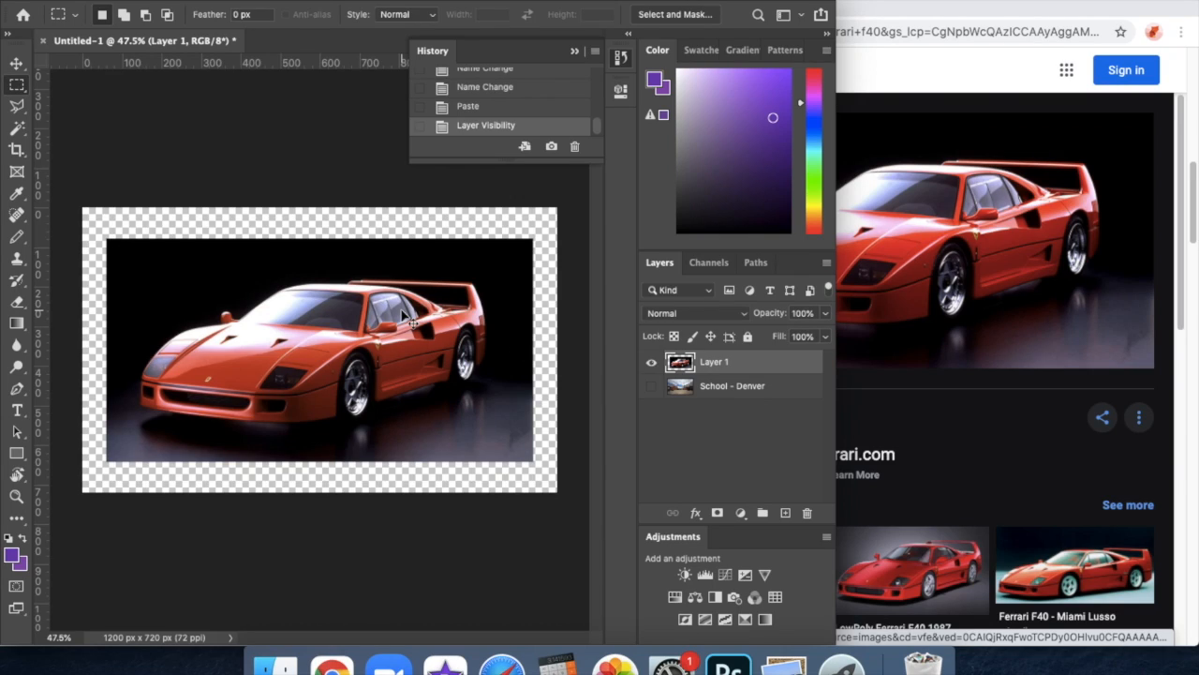
Step: Try to clear the black background around the car with a Magic Wand selection
{"action": "key", "text": "super+plus"}
{"action": "key", "text": "super+plus"}
{"action": "key", "text": "super+plus"}
{"action": "key", "text": "super+minus"}
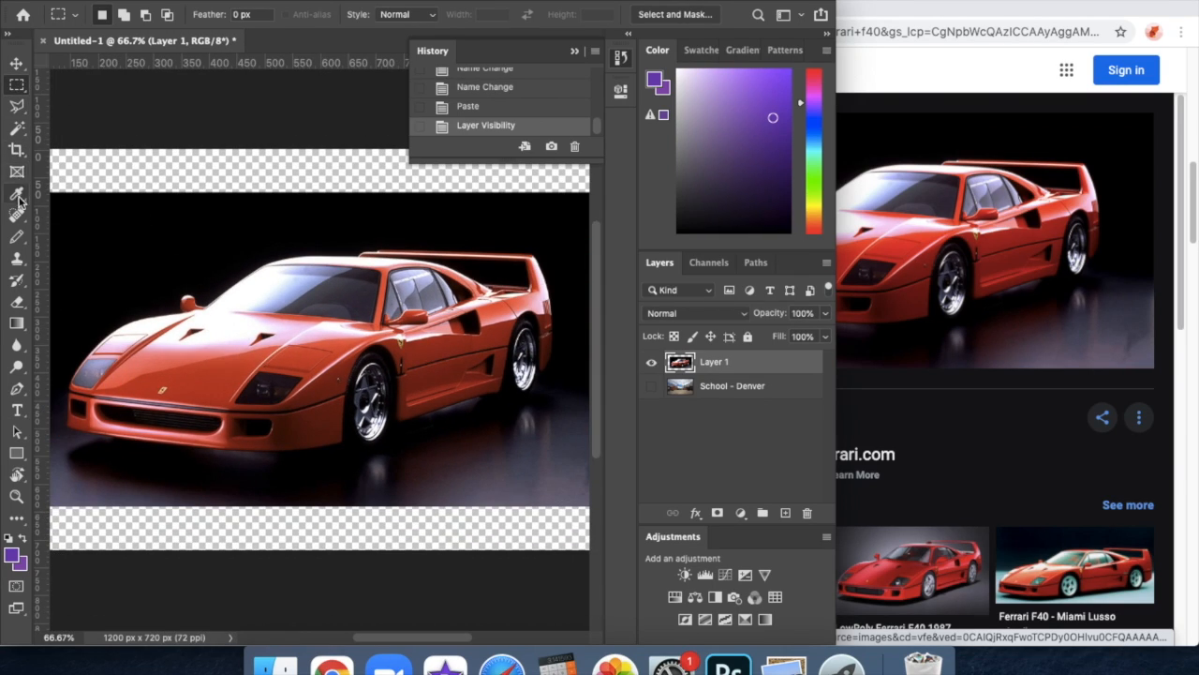
{"action": "left_click", "coordinate": [17, 237]}
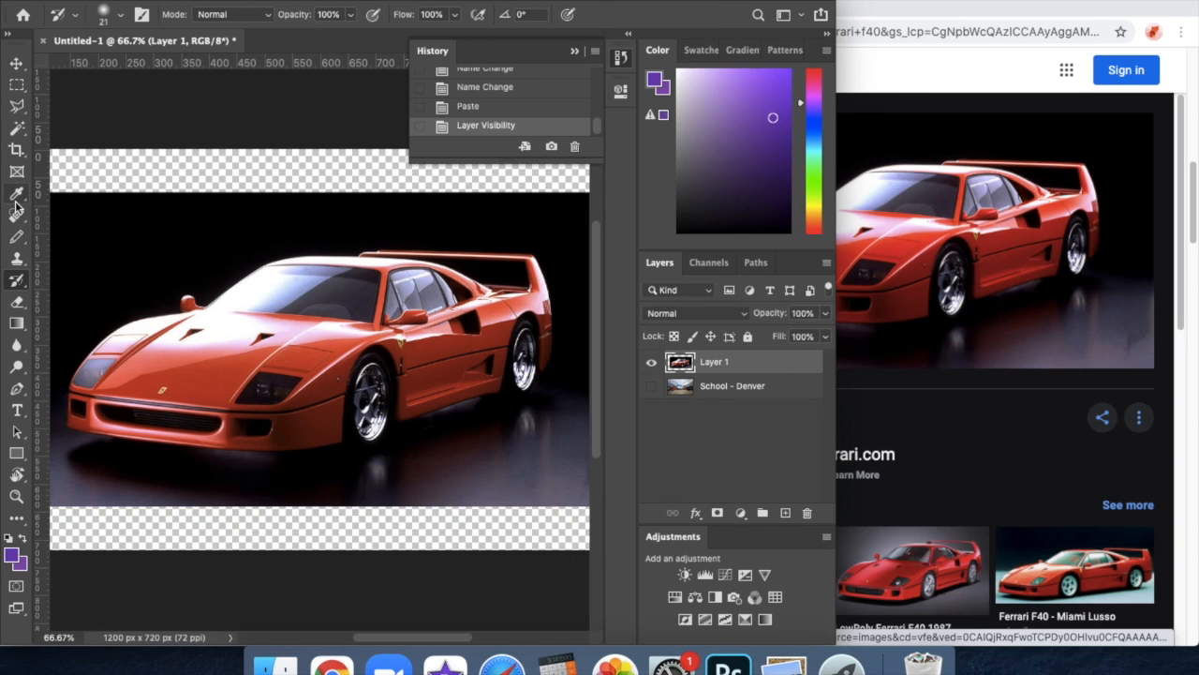
{"action": "key", "text": "w"}
{"action": "left_click", "coordinate": [106, 273]}
{"action": "key", "text": "Delete"}
{"action": "key", "text": "super+z"}
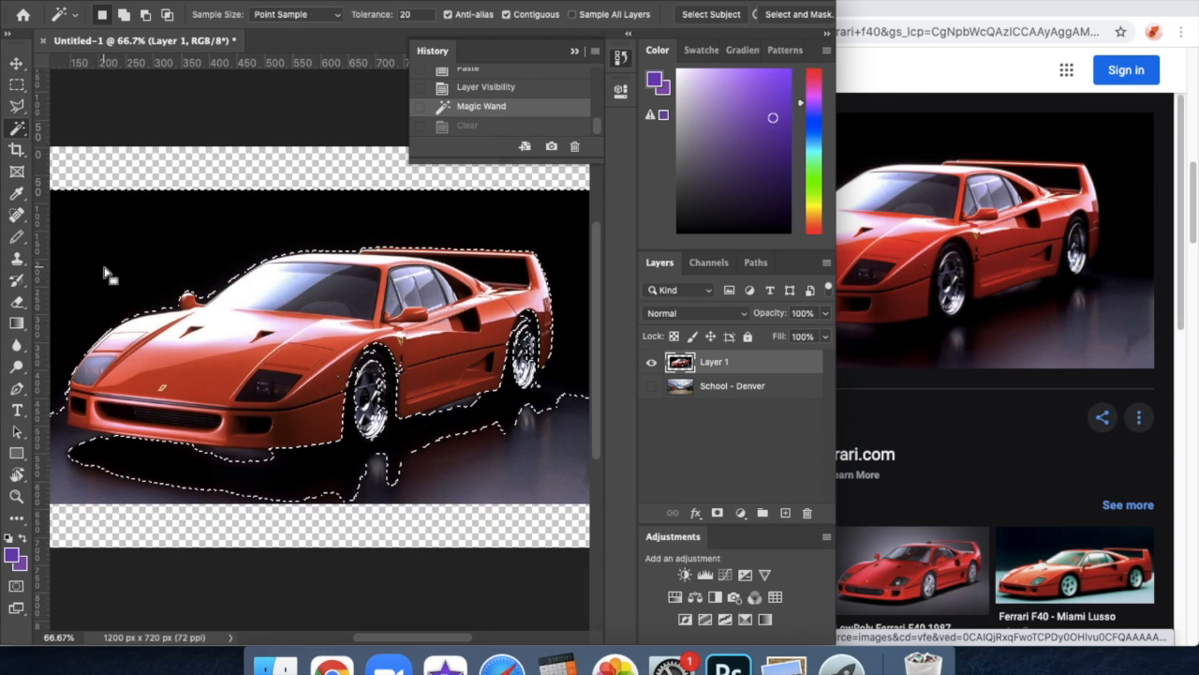
{"action": "key", "text": "super+d"}
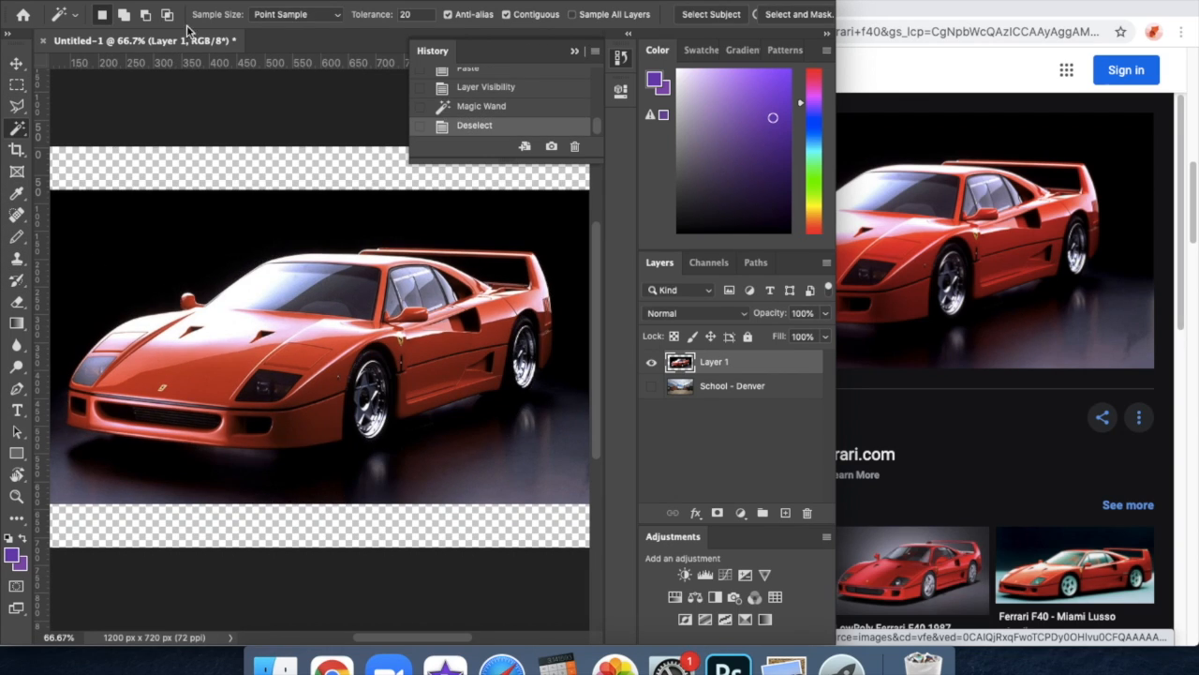
Step: Trace a closed Polygonal Lasso selection around the whole car, following its bumper, mirror, roof, spoiler, wheels and sills
{"action": "left_click", "coordinate": [17, 107]}
{"action": "left_click", "coordinate": [349, 550]}
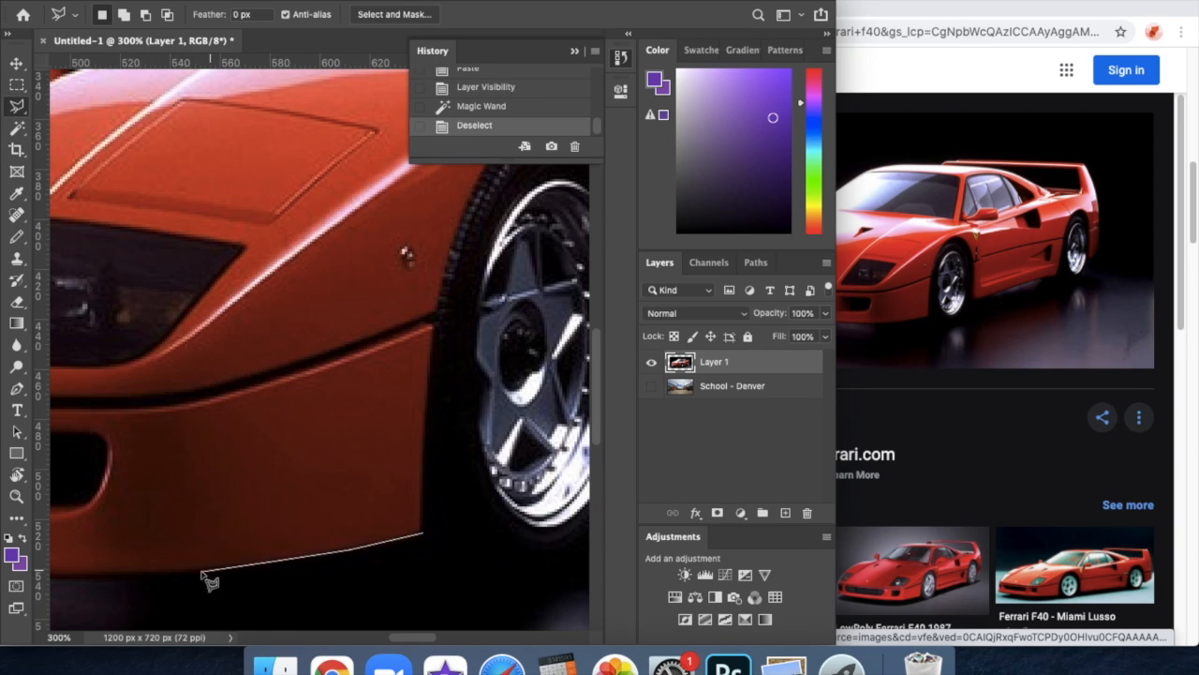
{"action": "left_click", "coordinate": [202, 572]}
{"action": "left_click", "coordinate": [58, 573]}
{"action": "left_click", "coordinate": [375, 434]}
{"action": "left_click", "coordinate": [64, 401]}
{"action": "left_click", "coordinate": [257, 386]}
{"action": "left_click", "coordinate": [62, 365]}
{"action": "left_click", "coordinate": [292, 336]}
{"action": "left_click", "coordinate": [273, 326]}
{"action": "left_click", "coordinate": [283, 172]}
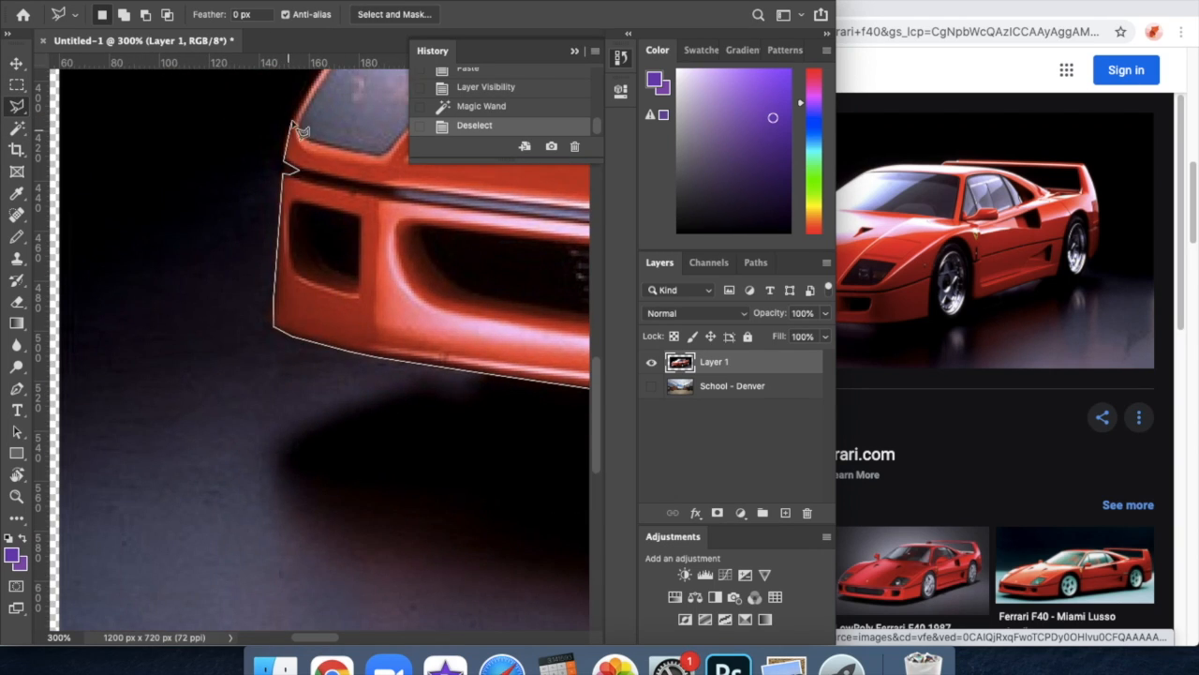
{"action": "left_click", "coordinate": [291, 120]}
{"action": "scroll", "coordinate": [291, 120], "scroll_direction": "up", "scroll_amount": 5}
{"action": "left_click", "coordinate": [232, 262]}
{"action": "left_click", "coordinate": [328, 154]}
{"action": "scroll", "coordinate": [328, 154], "scroll_direction": "up", "scroll_amount": 4}
{"action": "left_click", "coordinate": [313, 223]}
{"action": "left_click", "coordinate": [398, 205]}
{"action": "left_click", "coordinate": [538, 186]}
{"action": "scroll", "coordinate": [538, 186], "scroll_direction": "up", "scroll_amount": 5}
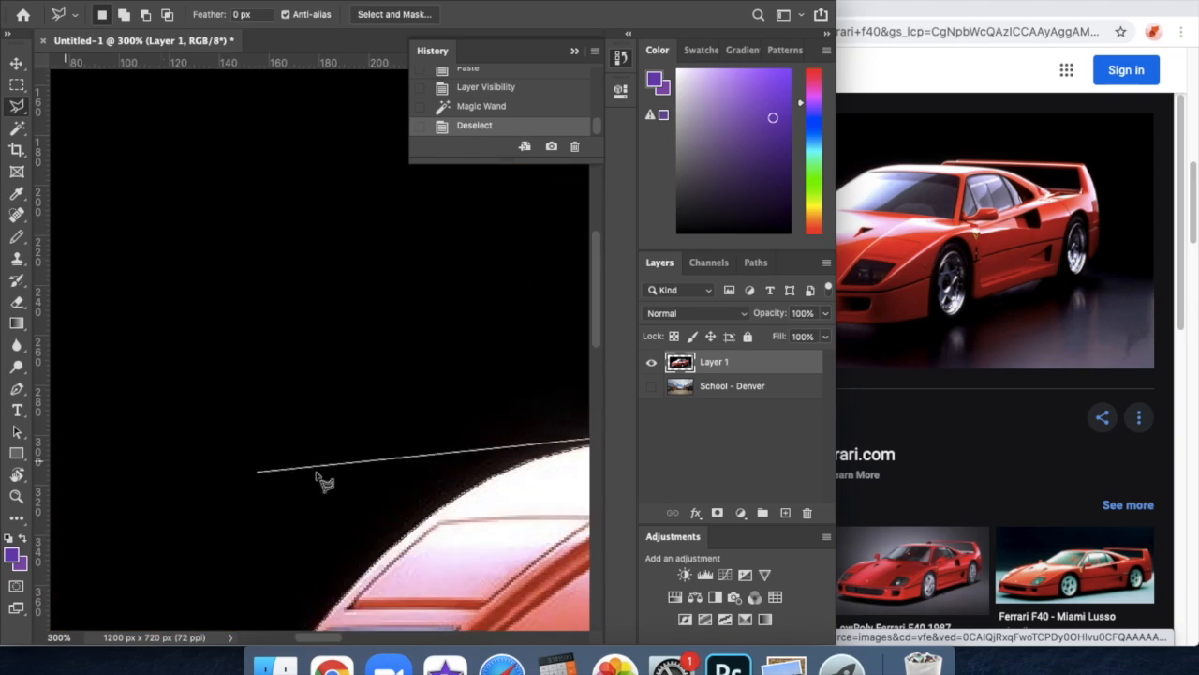
{"action": "left_click", "coordinate": [363, 406]}
{"action": "left_click", "coordinate": [372, 351]}
{"action": "left_click", "coordinate": [415, 343]}
{"action": "left_click", "coordinate": [428, 376]}
{"action": "left_click", "coordinate": [476, 395]}
{"action": "left_click", "coordinate": [585, 312]}
{"action": "scroll", "coordinate": [595, 267], "scroll_direction": "right", "scroll_amount": 5}
{"action": "left_click", "coordinate": [245, 212]}
{"action": "scroll", "coordinate": [281, 200], "scroll_direction": "right", "scroll_amount": 4}
{"action": "left_click", "coordinate": [562, 223]}
{"action": "scroll", "coordinate": [587, 206], "scroll_direction": "right", "scroll_amount": 5}
{"action": "left_click", "coordinate": [398, 231]}
{"action": "left_click", "coordinate": [588, 234]}
{"action": "scroll", "coordinate": [589, 233], "scroll_direction": "right", "scroll_amount": 5}
{"action": "scroll", "coordinate": [591, 284], "scroll_direction": "right", "scroll_amount": 5}
{"action": "left_click", "coordinate": [411, 286]}
{"action": "left_click", "coordinate": [474, 428]}
{"action": "scroll", "coordinate": [496, 573], "scroll_direction": "down", "scroll_amount": 6}
{"action": "left_click", "coordinate": [500, 349]}
{"action": "left_click", "coordinate": [487, 360]}
{"action": "left_click", "coordinate": [500, 363]}
{"action": "left_click", "coordinate": [496, 459]}
{"action": "left_click", "coordinate": [461, 536]}
{"action": "left_click", "coordinate": [441, 533]}
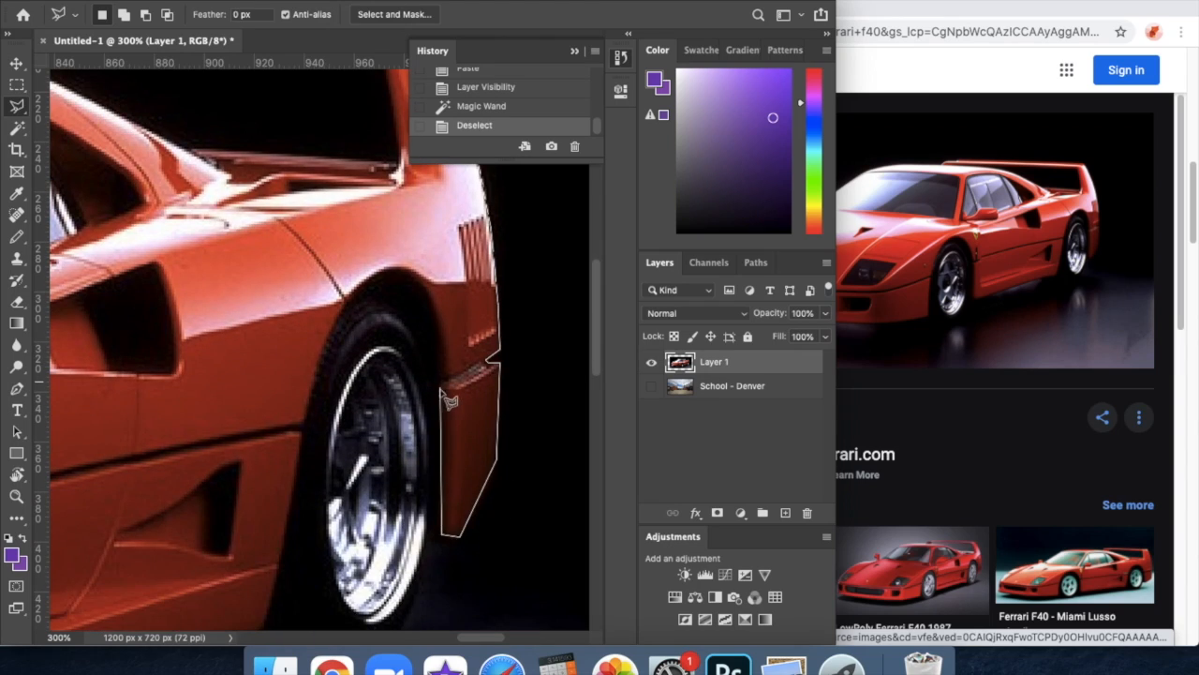
{"action": "left_click", "coordinate": [440, 386]}
{"action": "left_click", "coordinate": [437, 514]}
{"action": "scroll", "coordinate": [426, 570], "scroll_direction": "down", "scroll_amount": 5}
{"action": "left_click", "coordinate": [405, 494]}
{"action": "left_click", "coordinate": [388, 508]}
{"action": "left_click", "coordinate": [354, 514]}
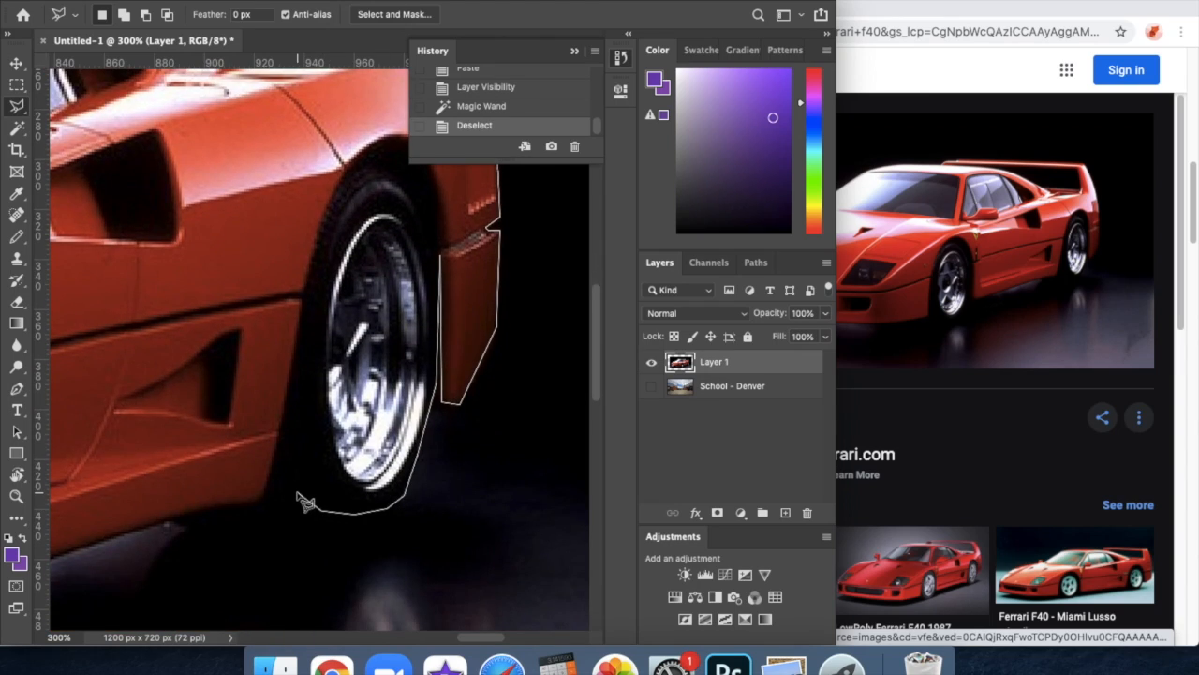
{"action": "left_click", "coordinate": [302, 505]}
{"action": "left_click", "coordinate": [282, 437]}
{"action": "left_click", "coordinate": [328, 499]}
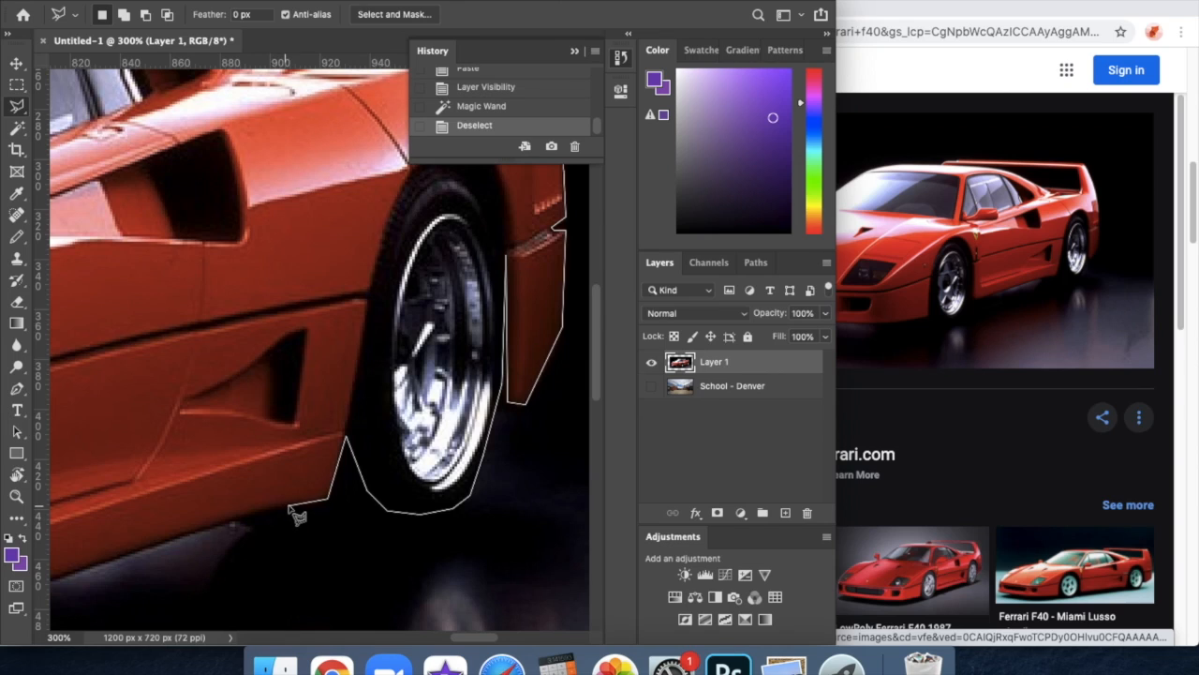
{"action": "left_click", "coordinate": [70, 572]}
{"action": "left_click", "coordinate": [160, 464]}
{"action": "left_click", "coordinate": [125, 450]}
{"action": "left_click", "coordinate": [127, 392]}
{"action": "left_click", "coordinate": [121, 462]}
{"action": "left_click", "coordinate": [76, 547]}
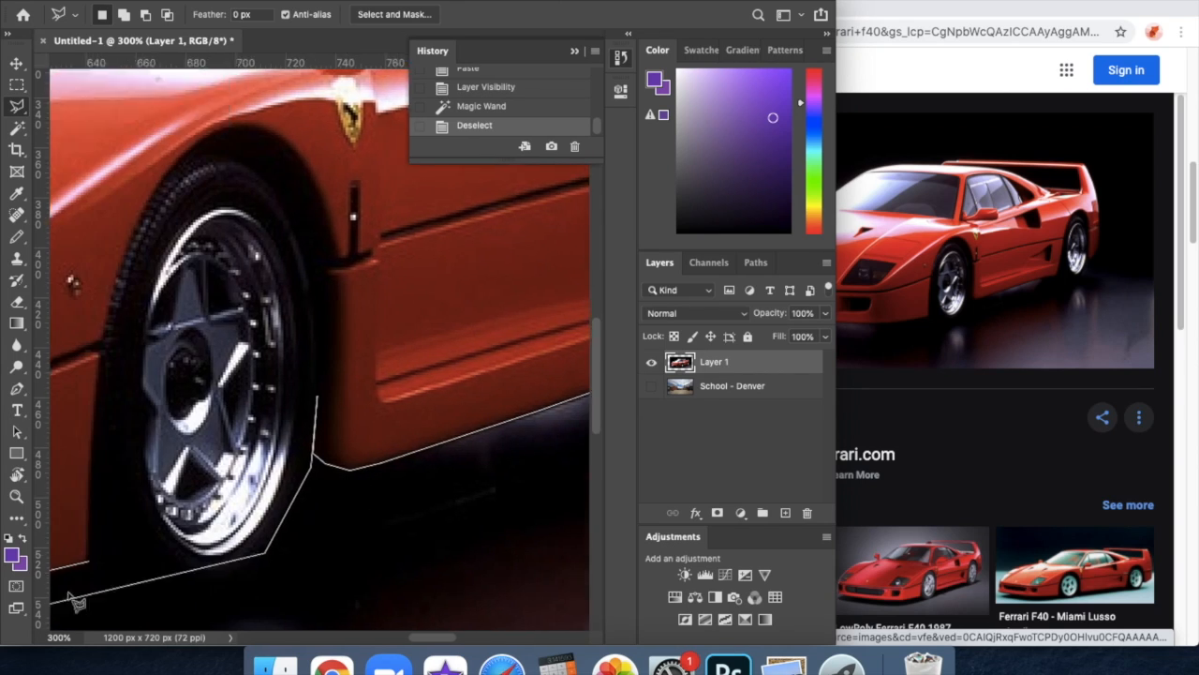
{"action": "left_click", "coordinate": [251, 531]}
{"action": "left_click", "coordinate": [187, 536]}
{"action": "left_click", "coordinate": [150, 525]}
{"action": "left_click", "coordinate": [105, 403]}
{"action": "left_click", "coordinate": [99, 499]}
{"action": "scroll", "coordinate": [237, 457], "scroll_direction": "down", "scroll_amount": 5}
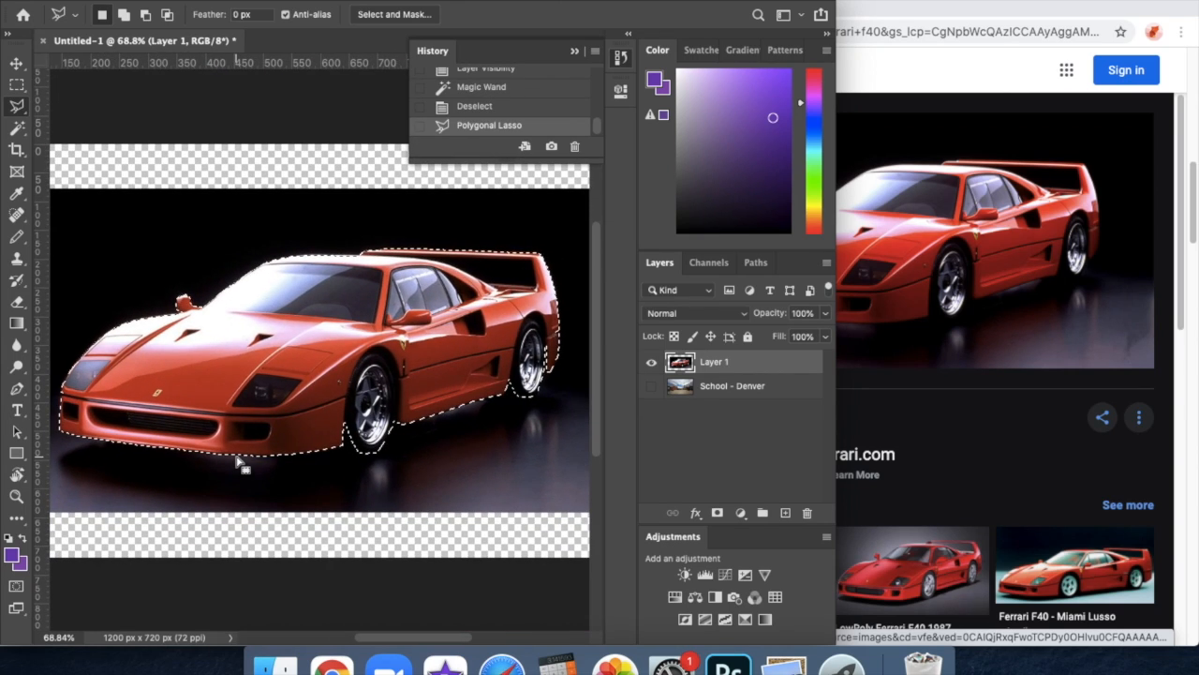
Step: Invert the car selection, clear the black background around the car and deselect
{"action": "key", "text": "Delete"}
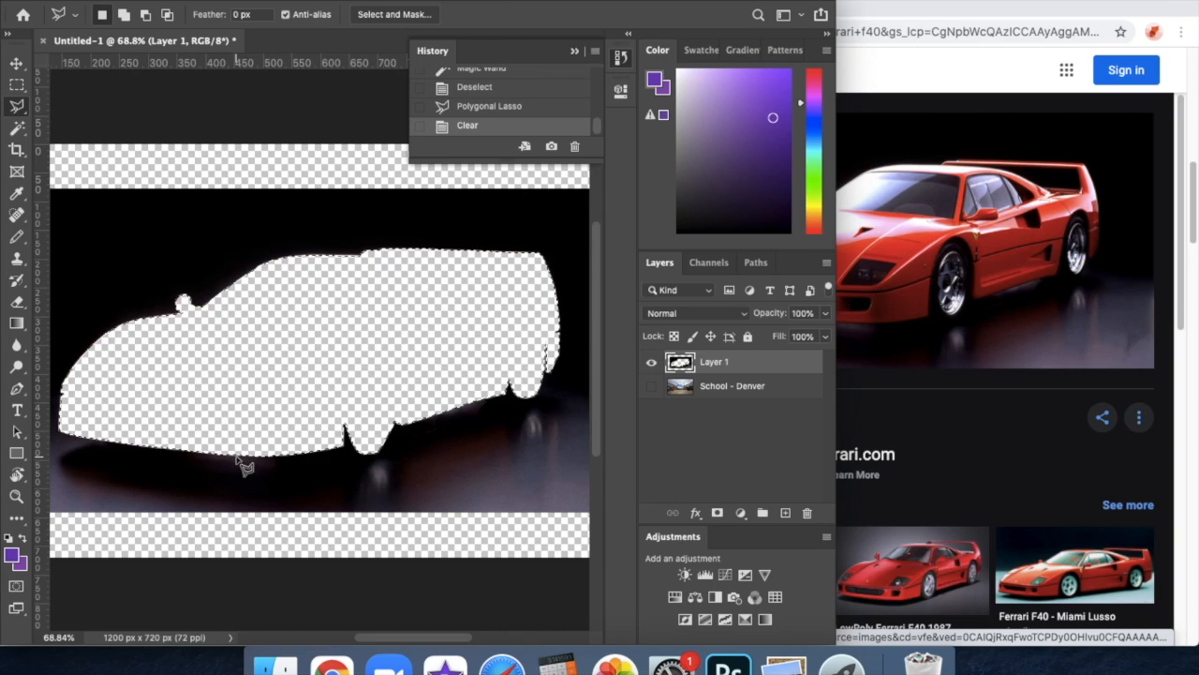
{"action": "key", "text": "super+z"}
{"action": "left_click", "coordinate": [342, 2]}
{"action": "left_click", "coordinate": [360, 38]}
{"action": "key", "text": "Delete"}
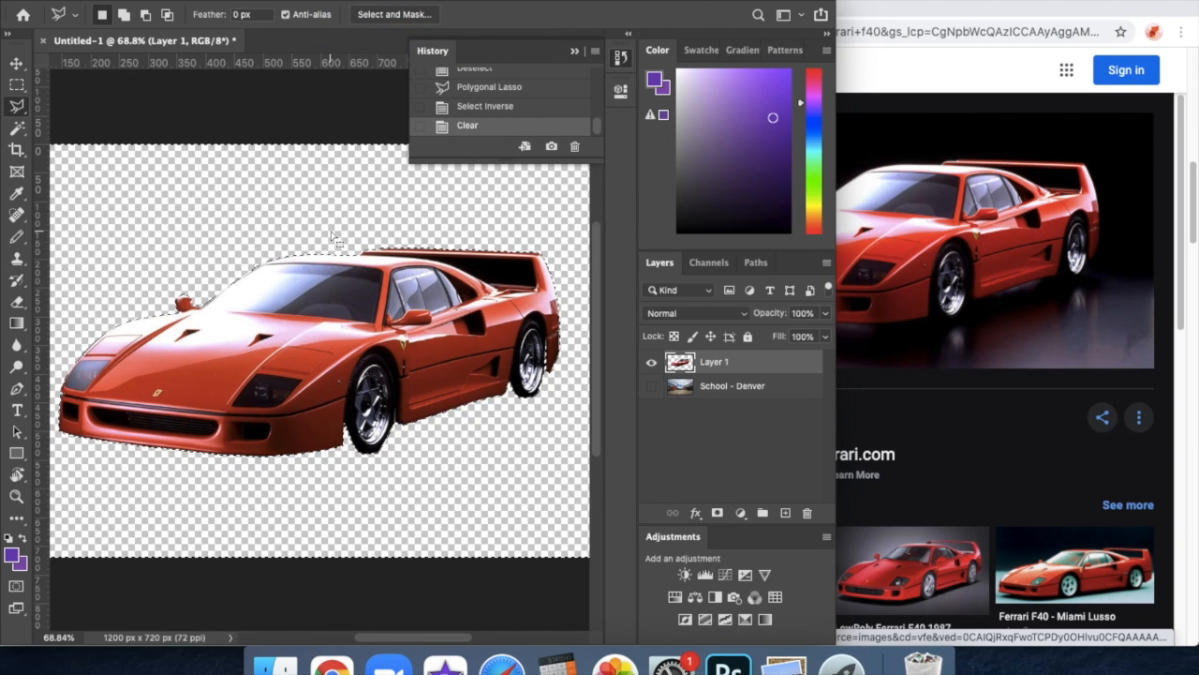
{"action": "key", "text": "super+d"}
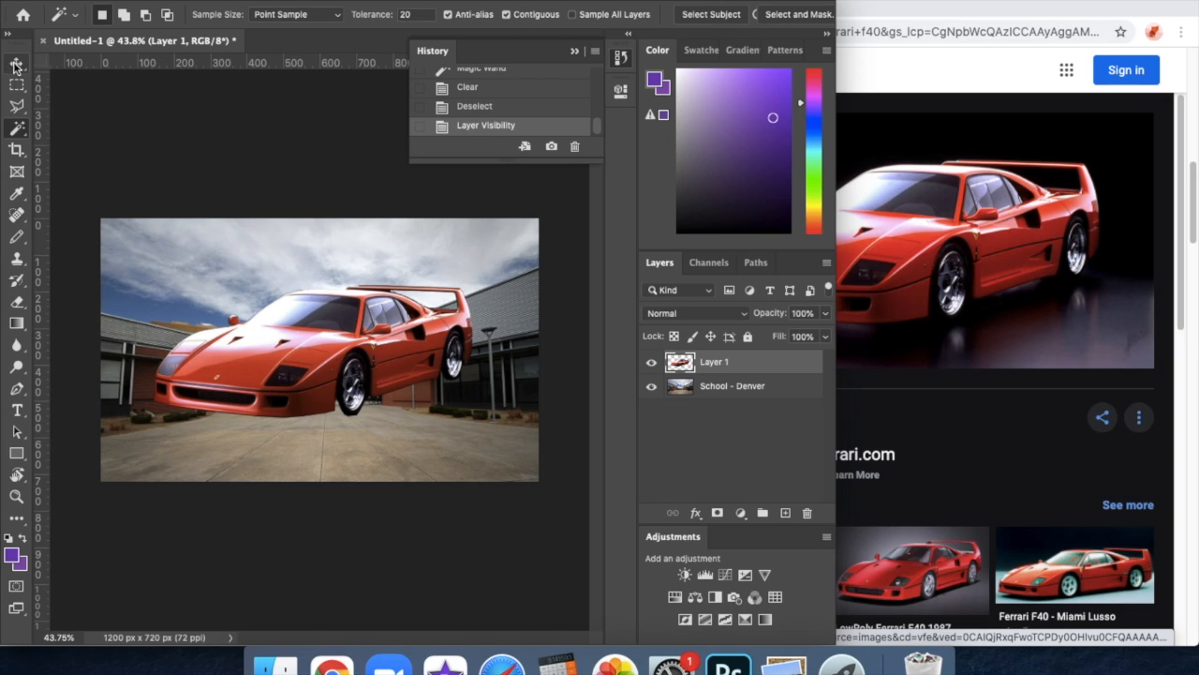
Step: Flip the car horizontally, scale it down and place it on the concrete in front of the school's left brick building
{"action": "left_click", "coordinate": [16, 63]}
{"action": "left_click_drag", "start_coordinate": [281, 338], "coordinate": [345, 381]}
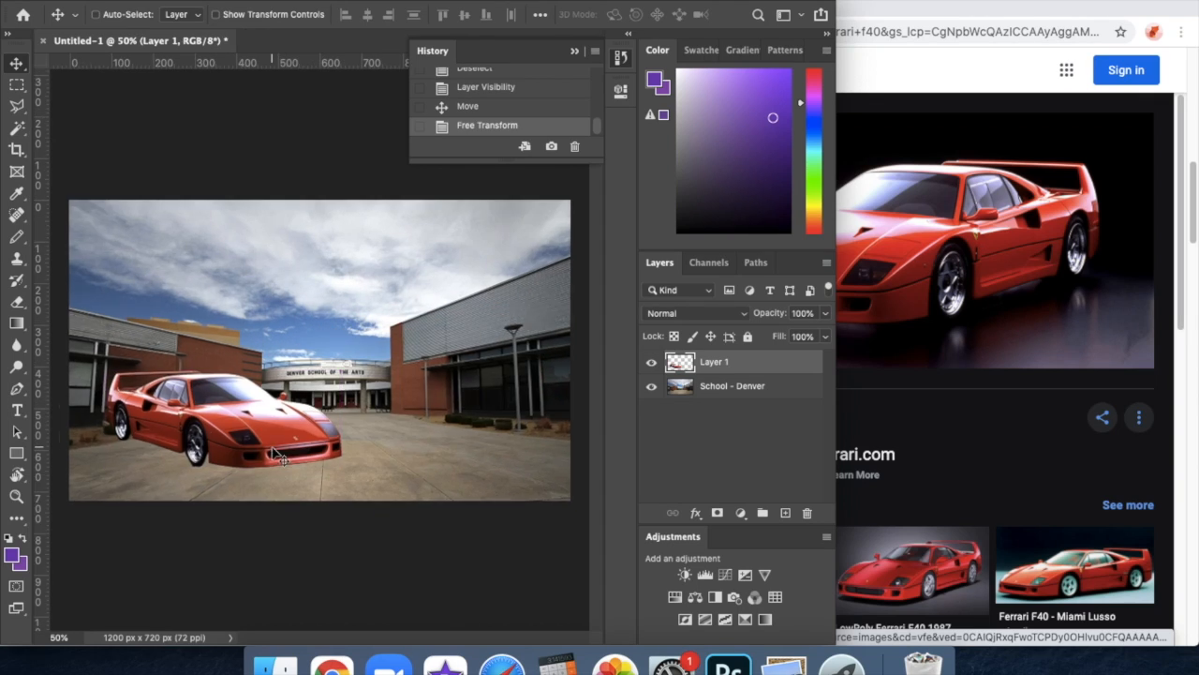
{"action": "key", "text": "super+equal"}
{"action": "left_click_drag", "start_coordinate": [280, 457], "coordinate": [253, 463]}
{"action": "scroll", "coordinate": [253, 464], "scroll_direction": "left", "scroll_amount": 5}
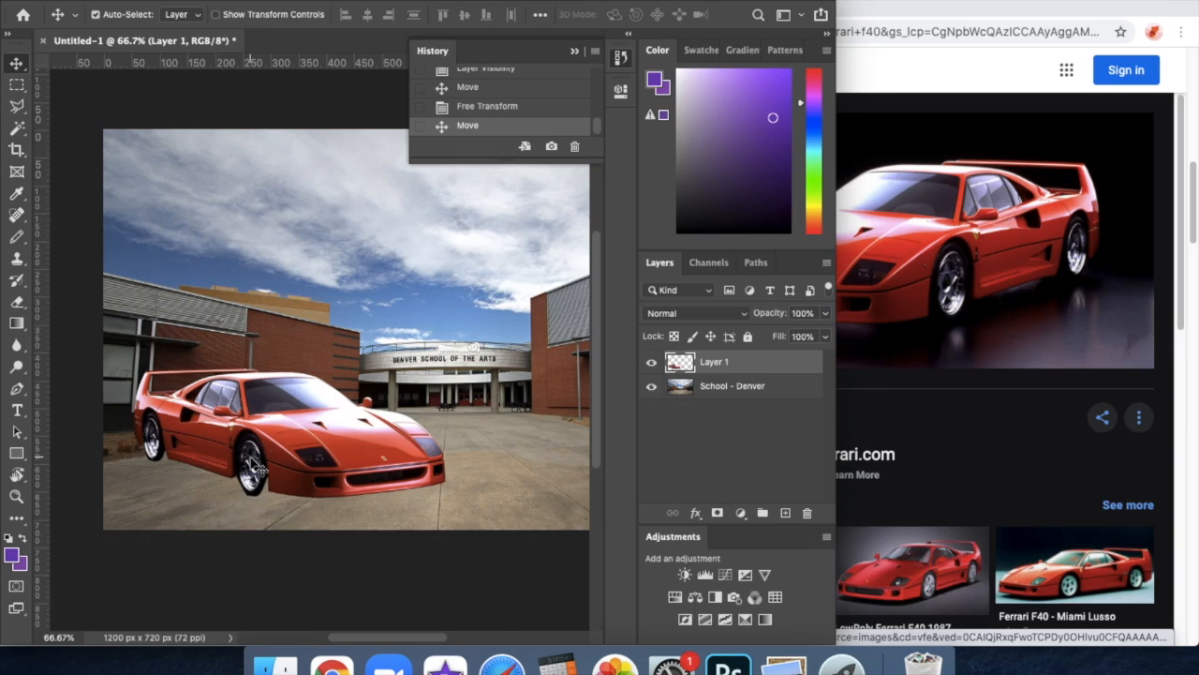
{"action": "left_click_drag", "start_coordinate": [264, 470], "coordinate": [247, 447]}
Step: Switch to Chrome, find the "Published 2018" photo of Tom Cruise running past a domed building, and copy it into the Photoshop document
{"action": "key", "text": "super+Tab"}
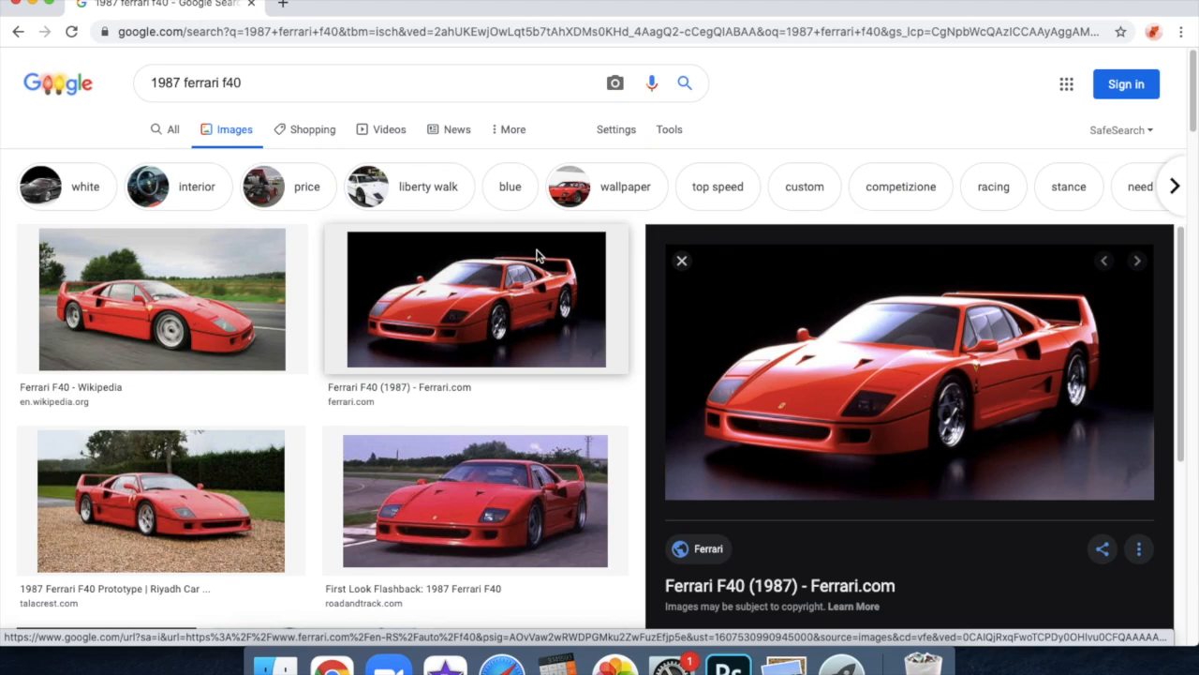
{"action": "key", "text": "super+t"}
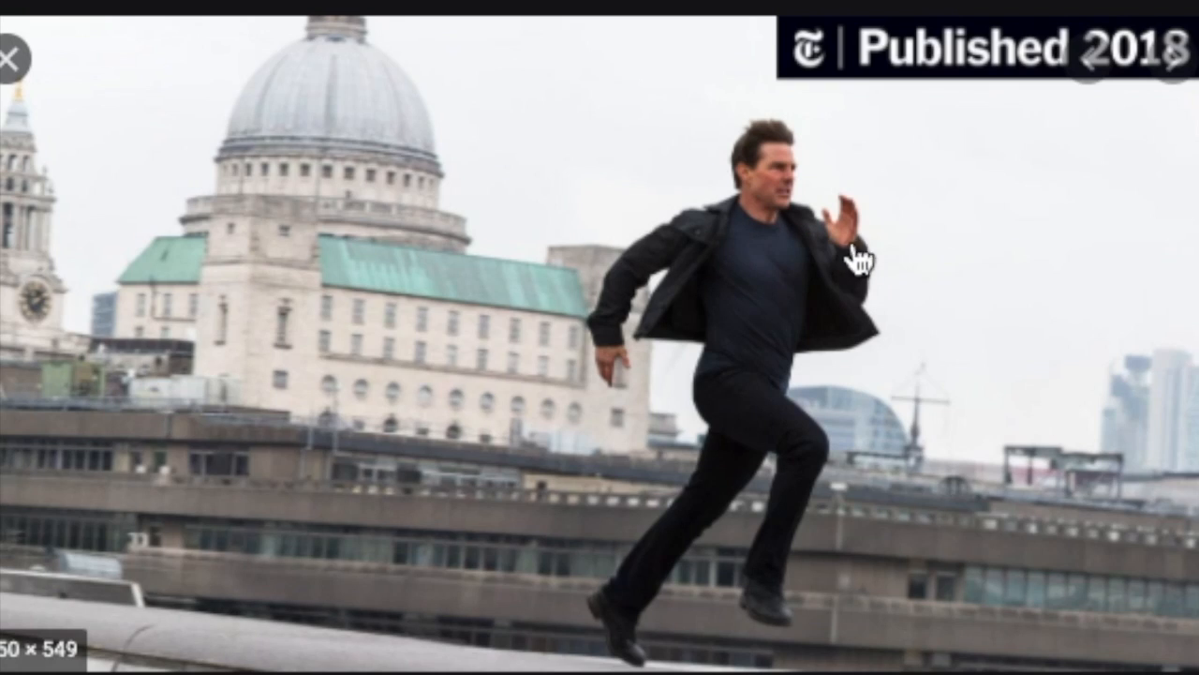
{"action": "right_click", "coordinate": [947, 240]}
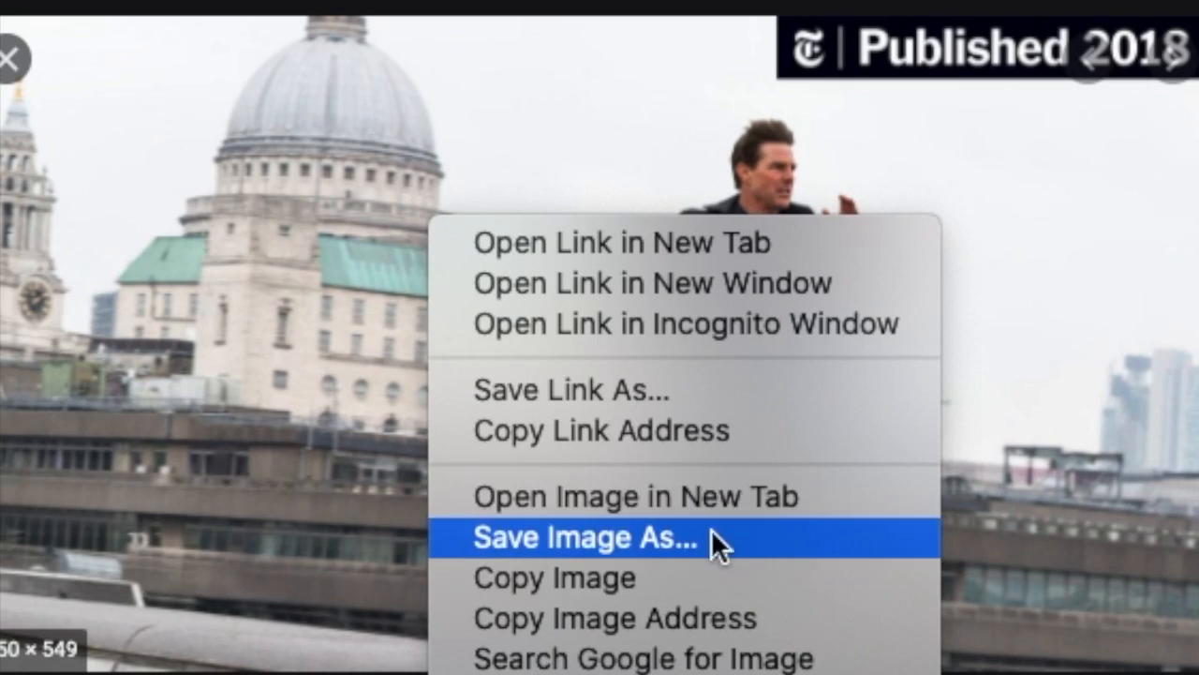
{"action": "left_click", "coordinate": [553, 578]}
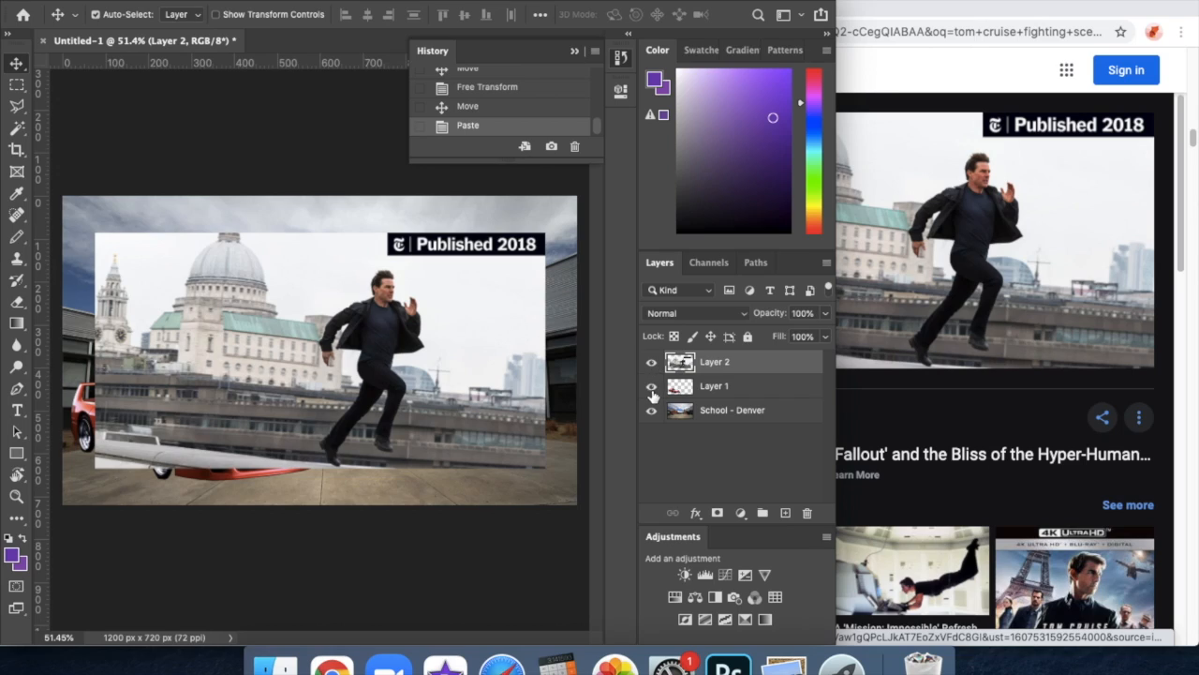
Step: Hide the School - Denver layer and the car's Layer 1, leaving only the running man's photo visible
{"action": "left_click", "coordinate": [651, 410]}
{"action": "left_click", "coordinate": [651, 386]}
{"action": "key", "text": "super+0"}
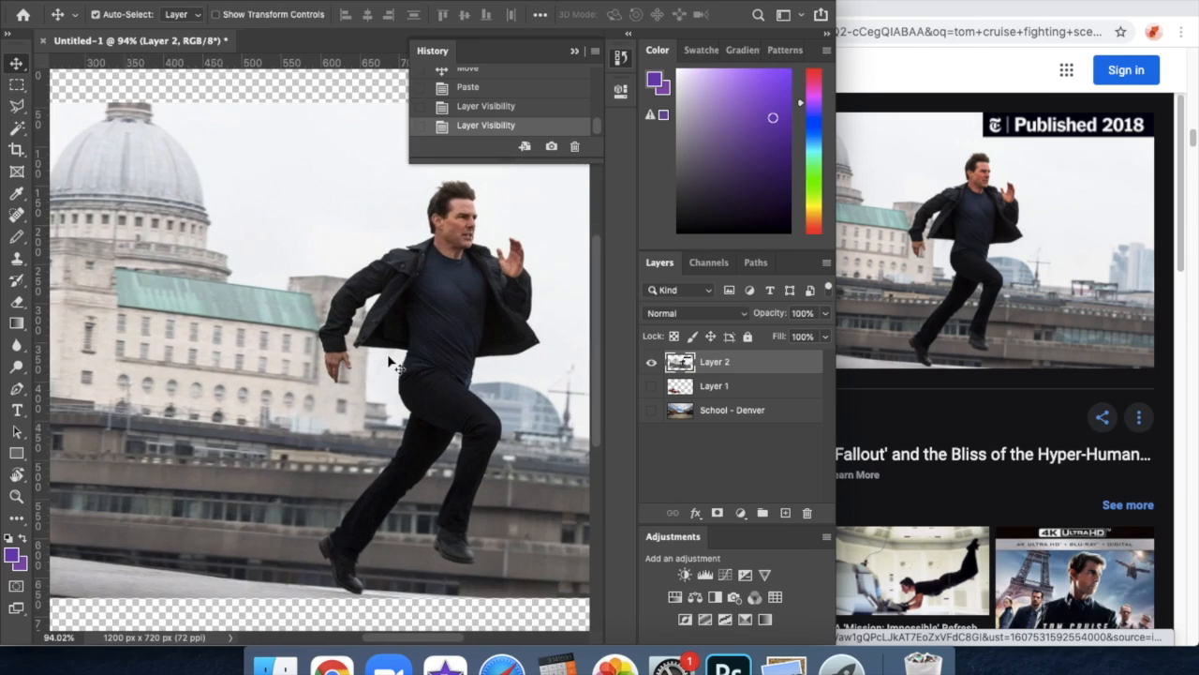
{"action": "scroll", "coordinate": [389, 361], "scroll_direction": "right", "scroll_amount": 3}
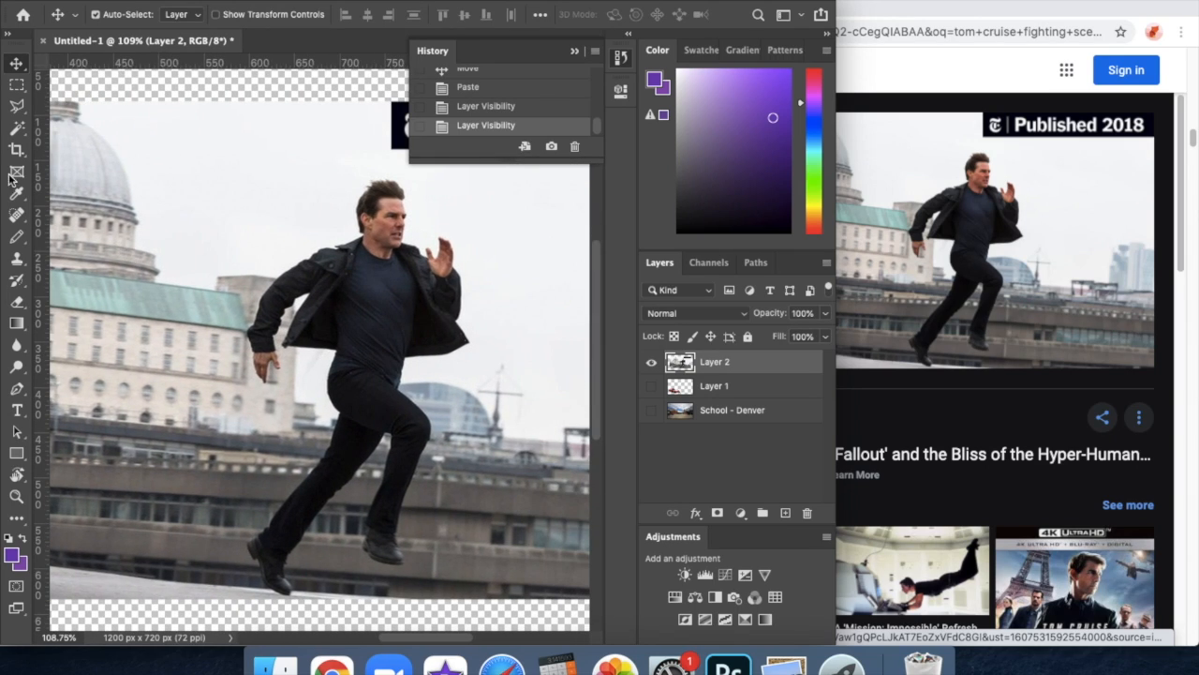
Step: Select the running man's outline with the Magnetic Lasso, invert the selection, clear the photo's background and deselect
{"action": "key", "text": "shift+l"}
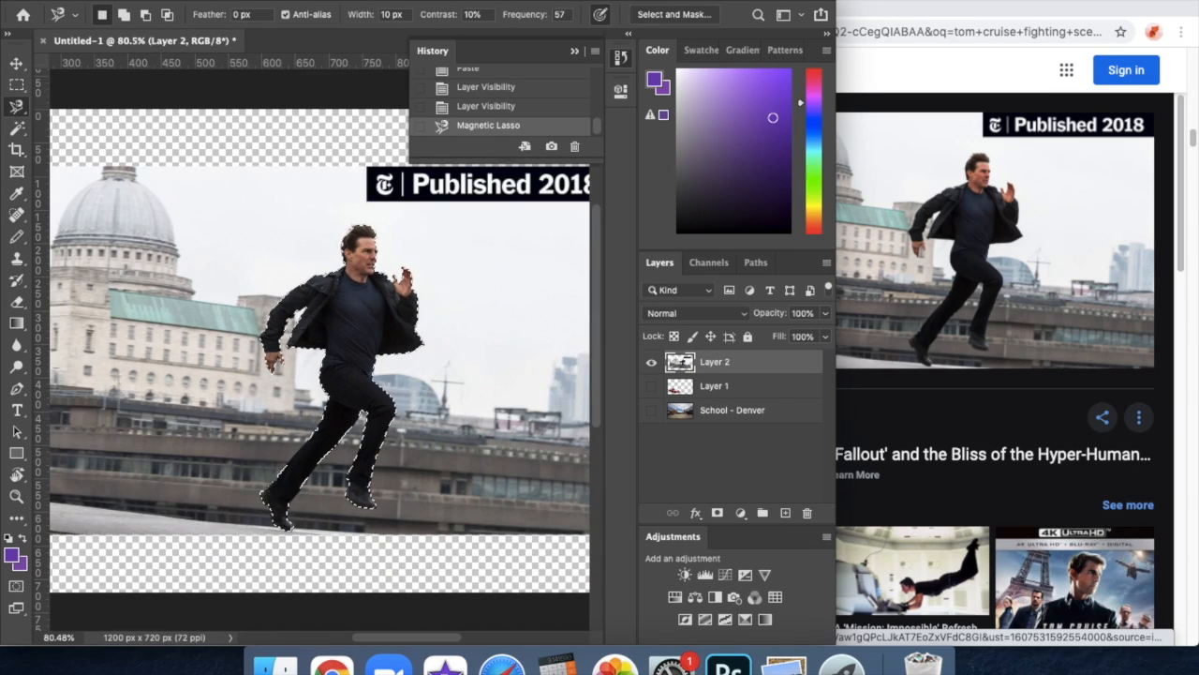
{"action": "left_click", "coordinate": [358, 2]}
{"action": "left_click", "coordinate": [373, 39]}
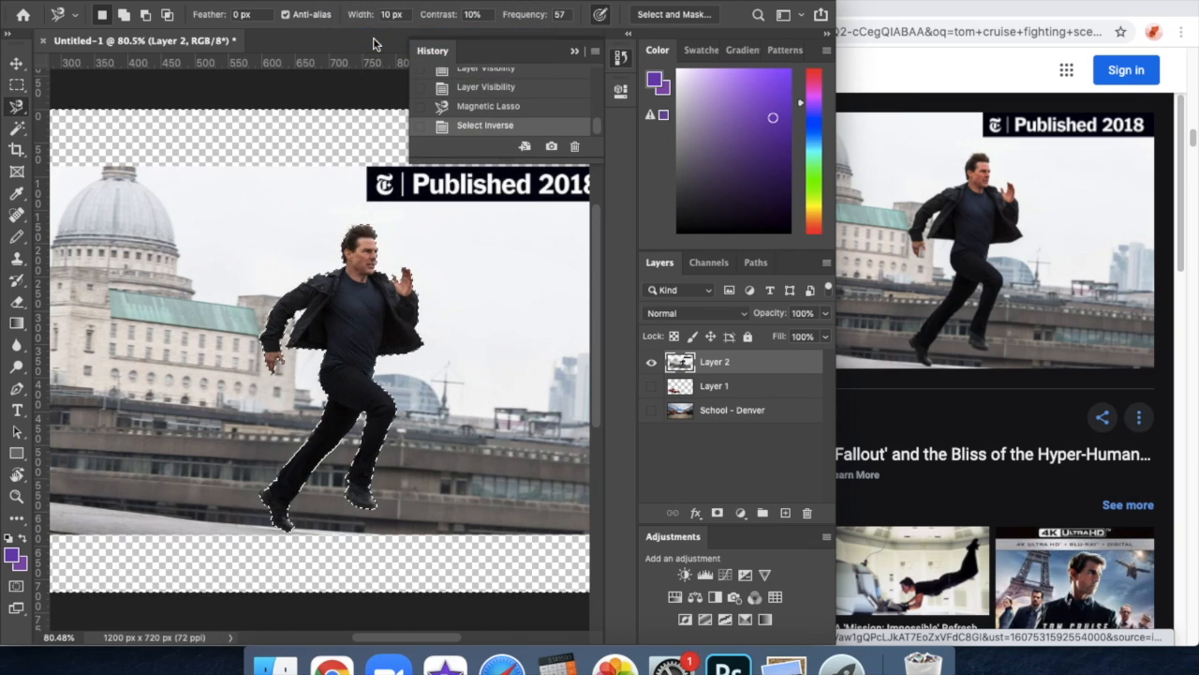
{"action": "key", "text": "Delete"}
{"action": "key", "text": "super+d"}
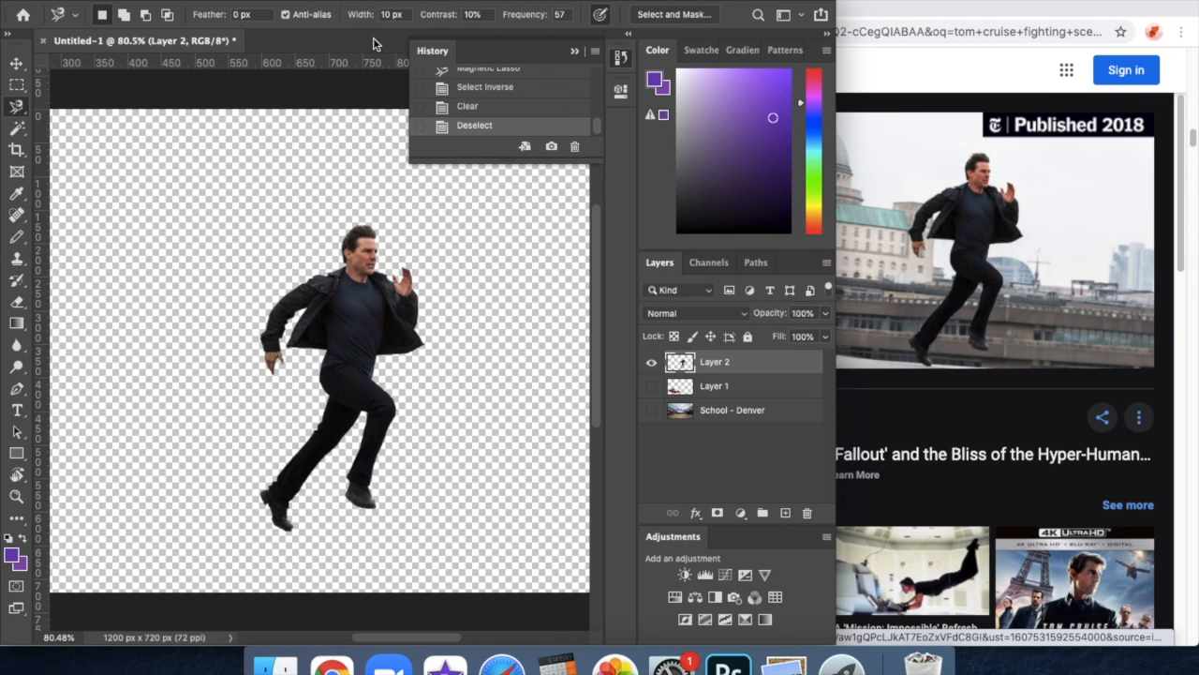
Step: Show the car and school layers again, enlarge the running man in front of the right-hand building and flip him horizontally
{"action": "scroll", "coordinate": [364, 250], "scroll_direction": "down", "scroll_amount": 2}
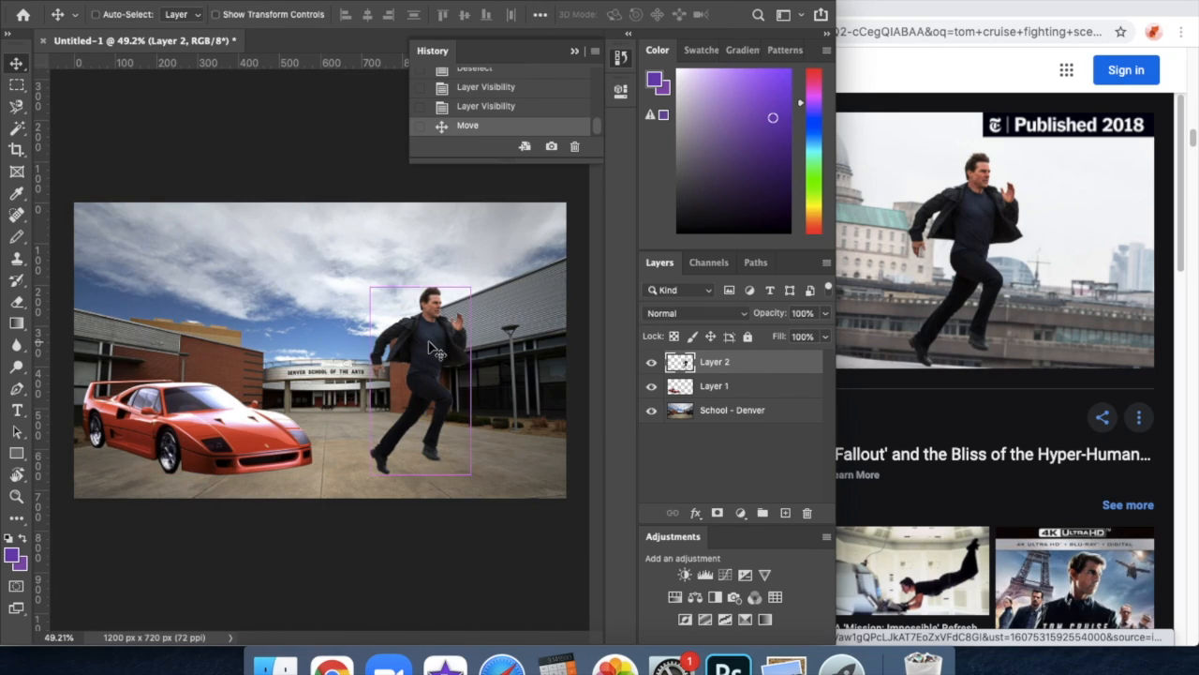
{"action": "key", "text": "super+t"}
{"action": "left_click_drag", "start_coordinate": [469, 288], "coordinate": [525, 217]}
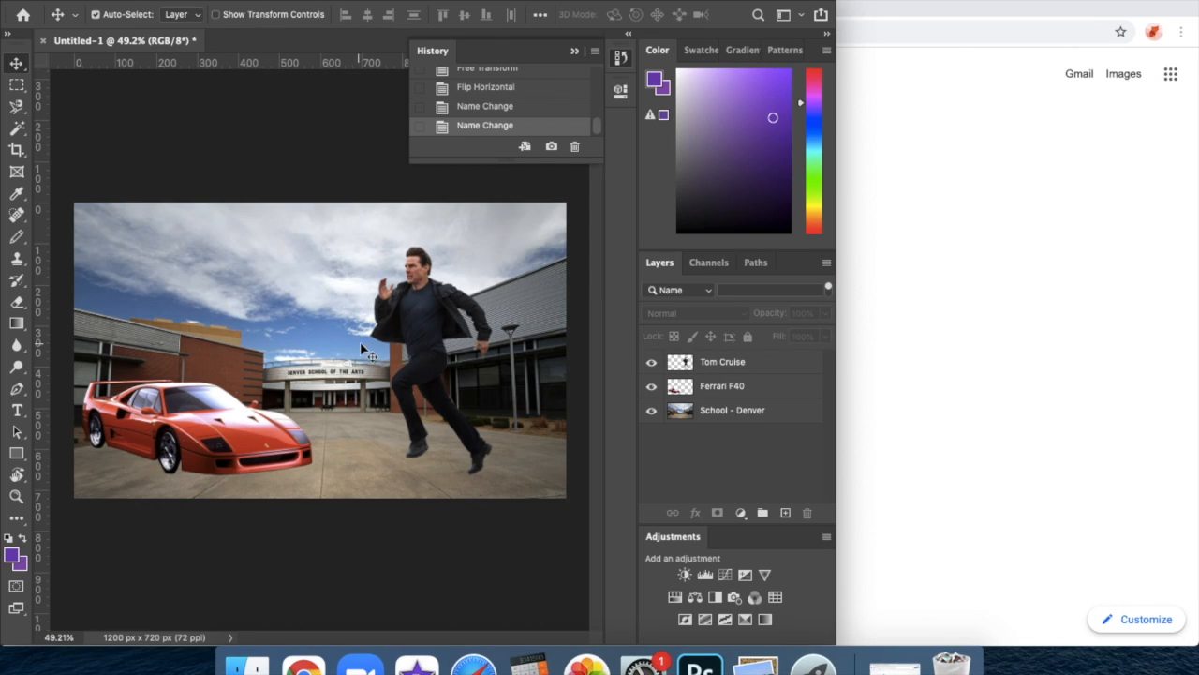
Step: Reposition the running man lower and further right, and adjust the Ferrari's height on the concrete beside the left brick building
{"action": "left_click_drag", "start_coordinate": [441, 352], "coordinate": [458, 373]}
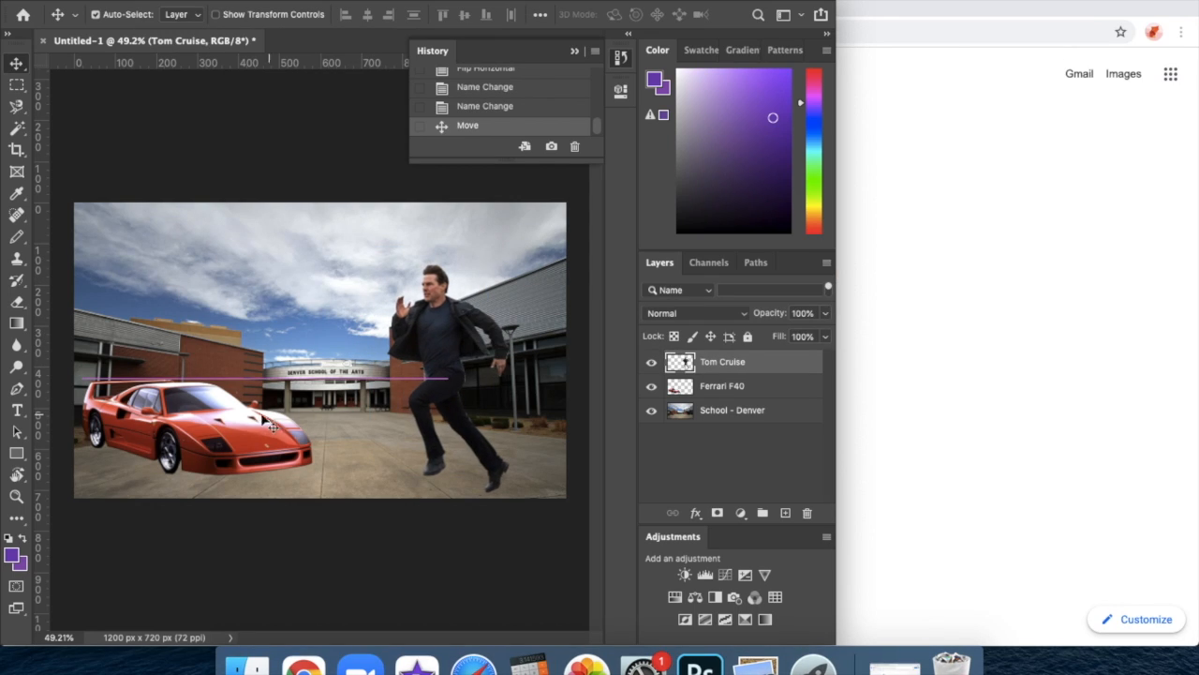
{"action": "left_click_drag", "start_coordinate": [245, 442], "coordinate": [246, 418]}
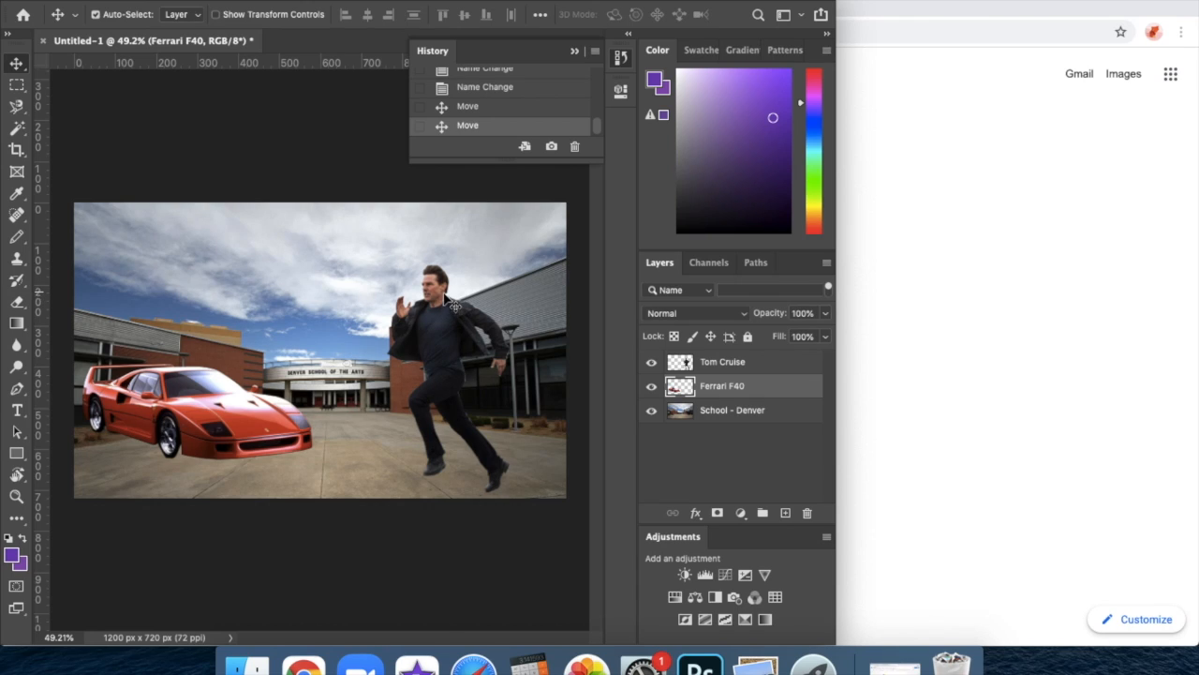
{"action": "left_click_drag", "start_coordinate": [430, 309], "coordinate": [457, 314]}
{"action": "left_click", "coordinate": [199, 413]}
{"action": "mouse_move", "coordinate": [198, 413]}
{"action": "left_mouse_down"}
{"action": "mouse_move", "coordinate": [194, 443]}
{"action": "mouse_move", "coordinate": [199, 418]}
{"action": "left_mouse_up"}
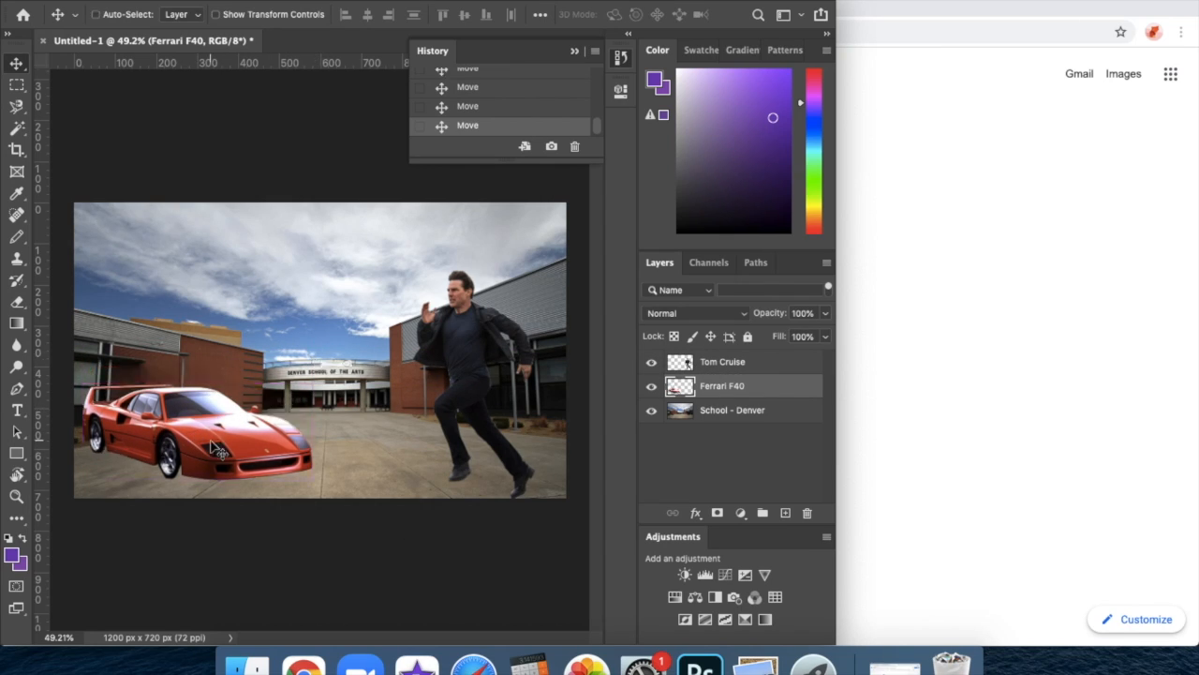
Step: Show only the Ferrari F40 layer, start Replace Color on its red paint with fuzziness 200, and open the result color for editing
{"action": "scroll", "coordinate": [316, 361], "scroll_direction": "up", "scroll_amount": 5}
{"action": "scroll", "coordinate": [212, 441], "scroll_direction": "down", "scroll_amount": 5}
{"action": "scroll", "coordinate": [211, 441], "scroll_direction": "left", "scroll_amount": 5}
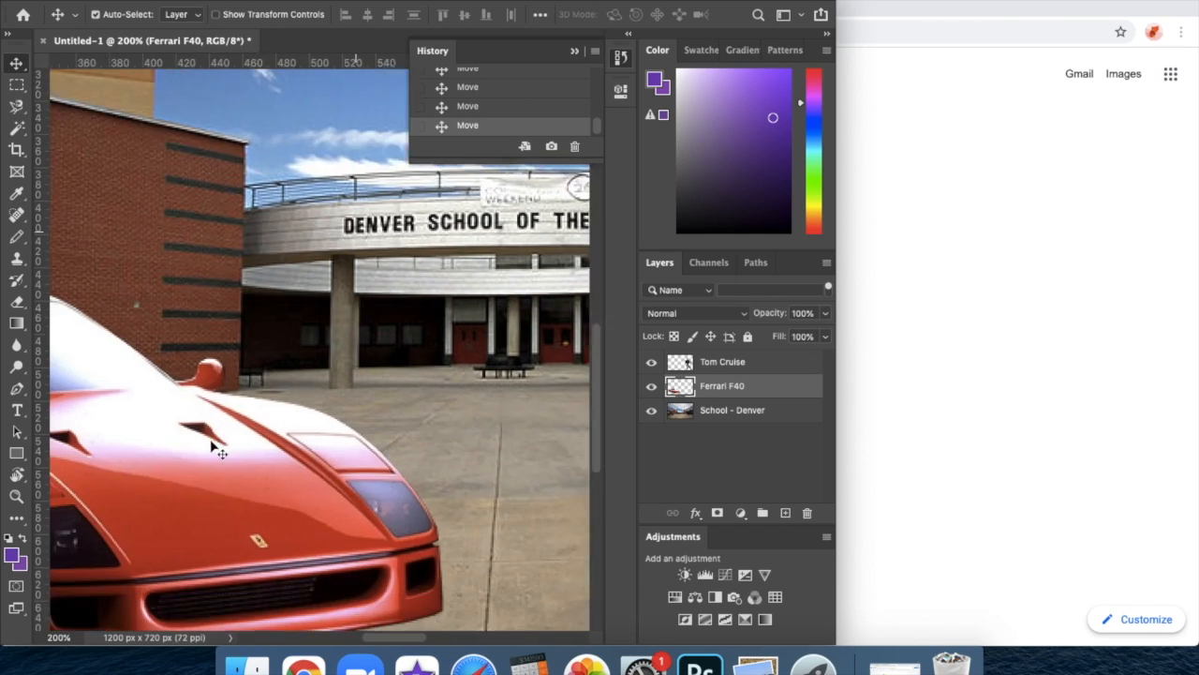
{"action": "scroll", "coordinate": [211, 445], "scroll_direction": "down", "scroll_amount": 3}
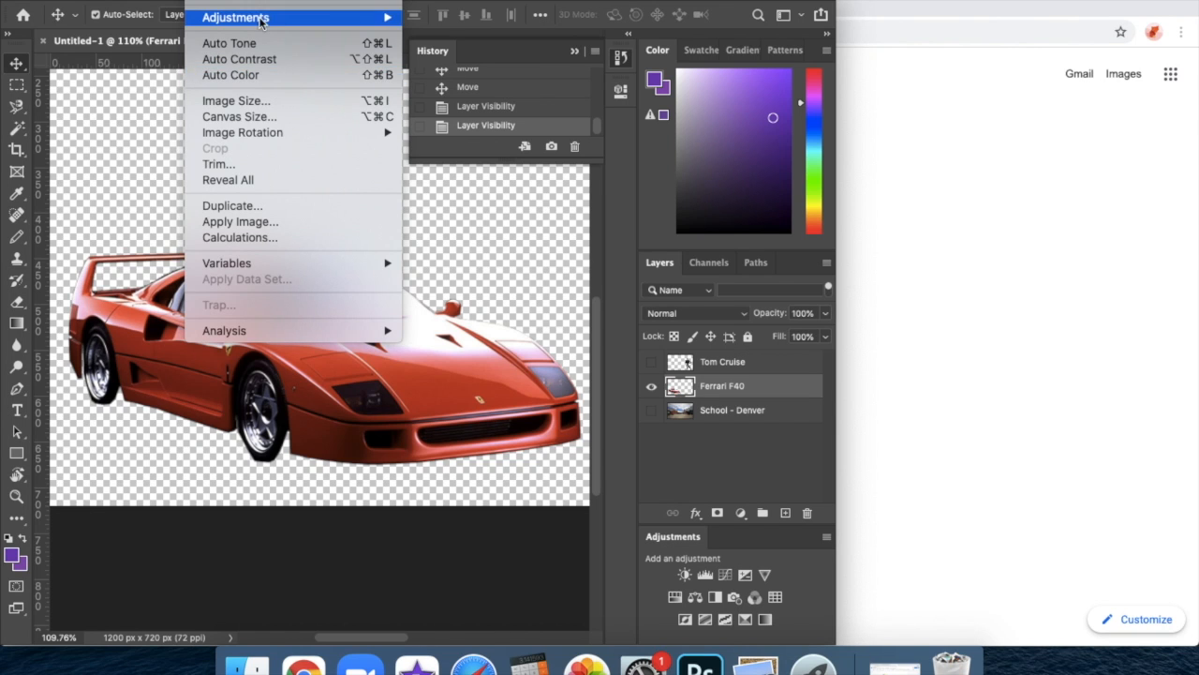
{"action": "mouse_move", "coordinate": [262, 17]}
{"action": "left_click", "coordinate": [472, 374]}
{"action": "left_click", "coordinate": [460, 381]}
{"action": "left_click", "coordinate": [759, 497]}
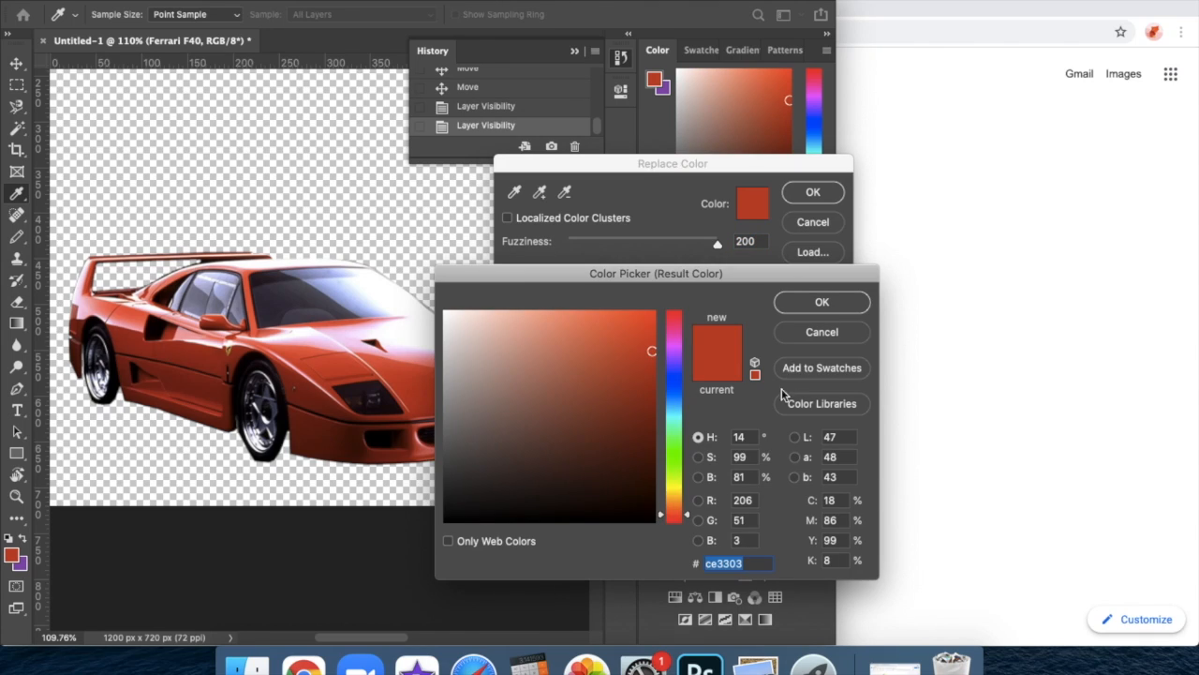
Step: Replace the Ferrari's red paint with pink, using hue -63, saturation +3 and lightness +21
{"action": "left_click", "coordinate": [679, 350]}
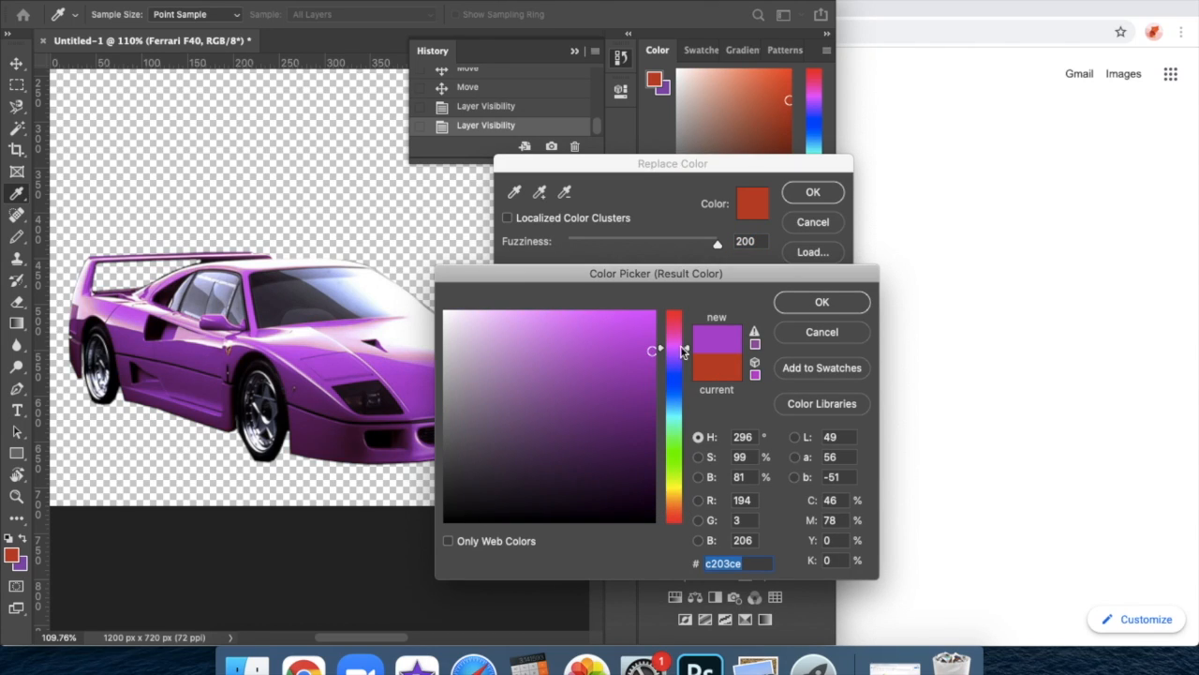
{"action": "left_click_drag", "start_coordinate": [678, 348], "coordinate": [677, 339]}
{"action": "left_click_drag", "start_coordinate": [634, 323], "coordinate": [607, 300]}
{"action": "left_click", "coordinate": [809, 302]}
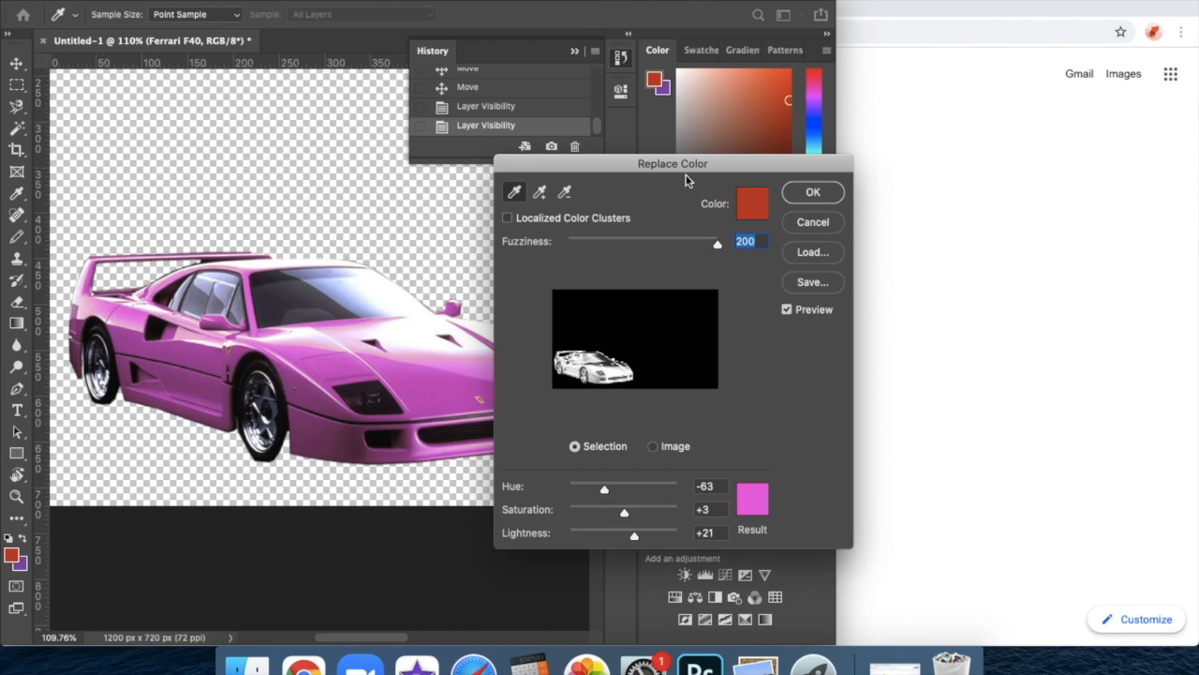
{"action": "left_click_drag", "start_coordinate": [690, 165], "coordinate": [828, 168]}
{"action": "left_click_drag", "start_coordinate": [855, 249], "coordinate": [796, 248]}
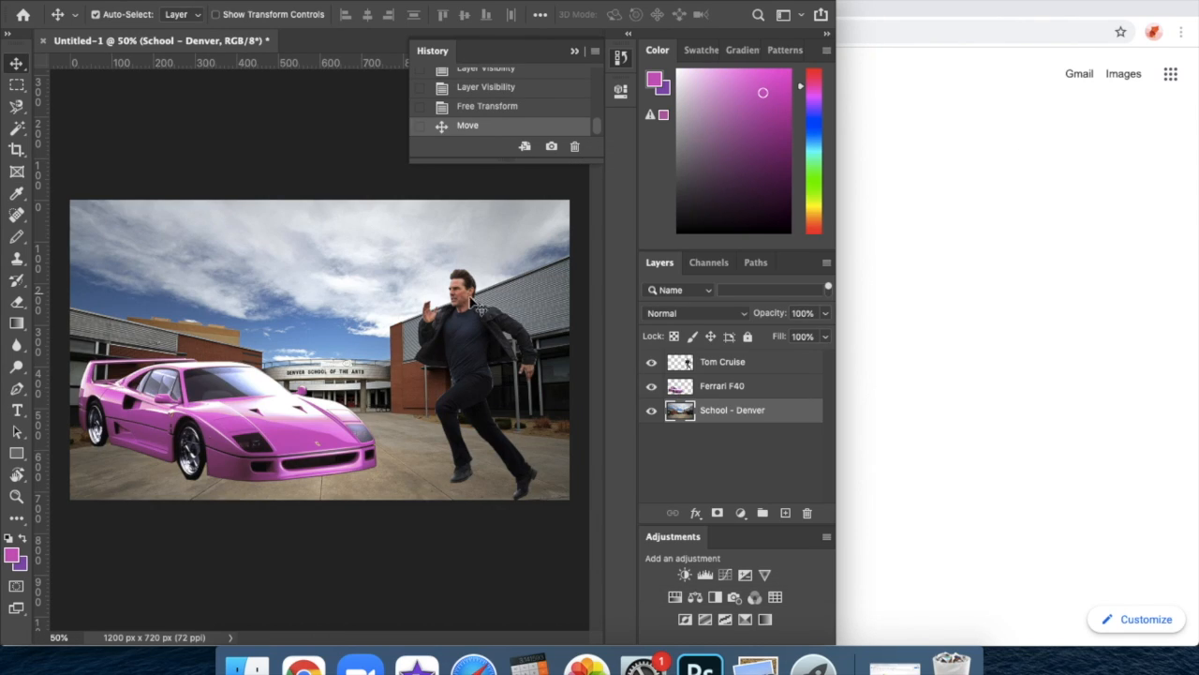
Step: Move the running man slightly further right, keeping his height in front of the right-hand building
{"action": "left_click_drag", "start_coordinate": [469, 326], "coordinate": [488, 326]}
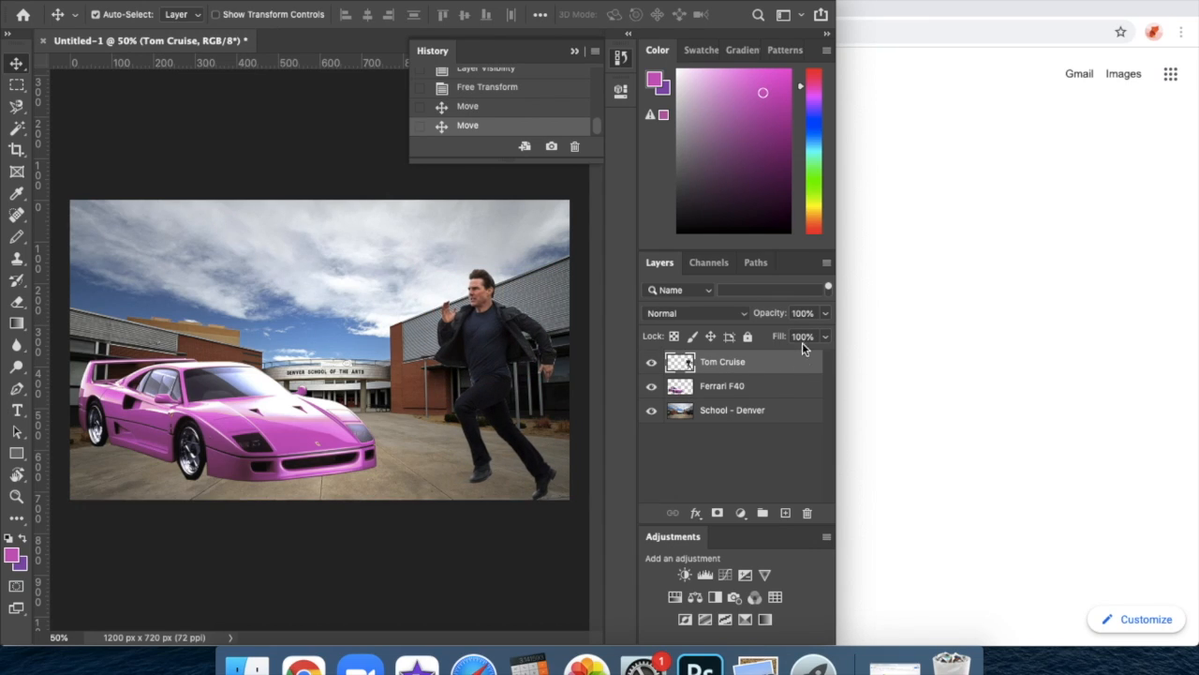
Step: Switch to Chrome, search for "death star" and bring a Death Star image on a white background into the Photoshop composite
{"action": "left_click", "coordinate": [902, 261]}
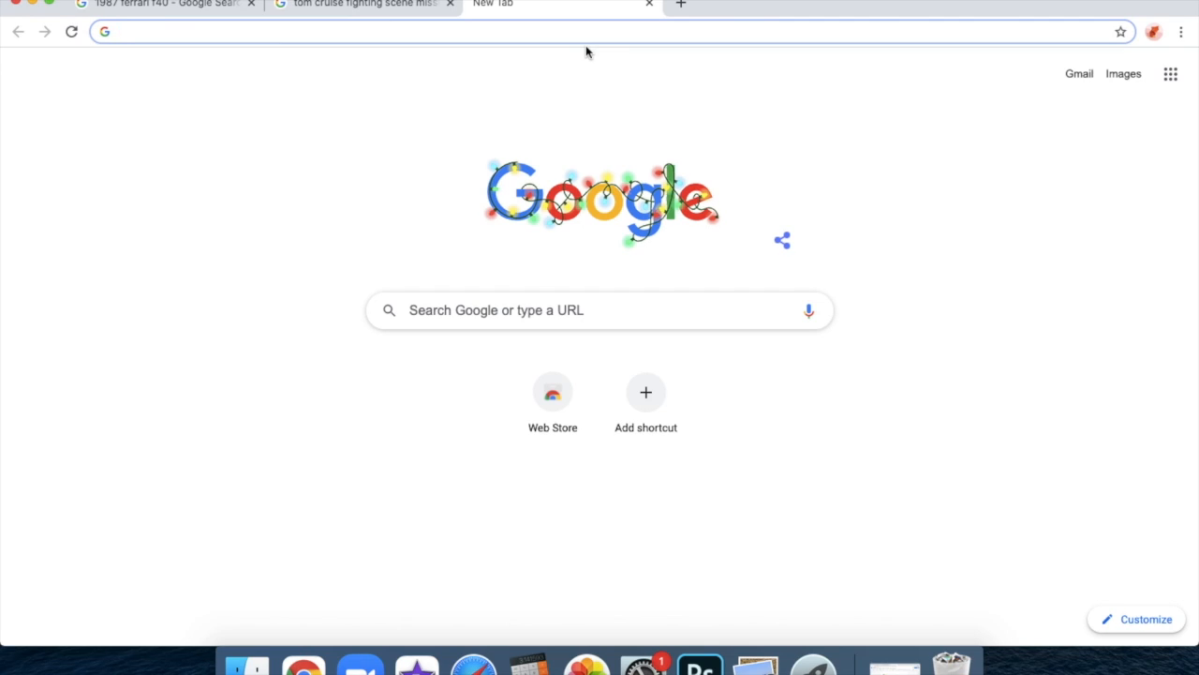
{"action": "type", "text": "death star"}
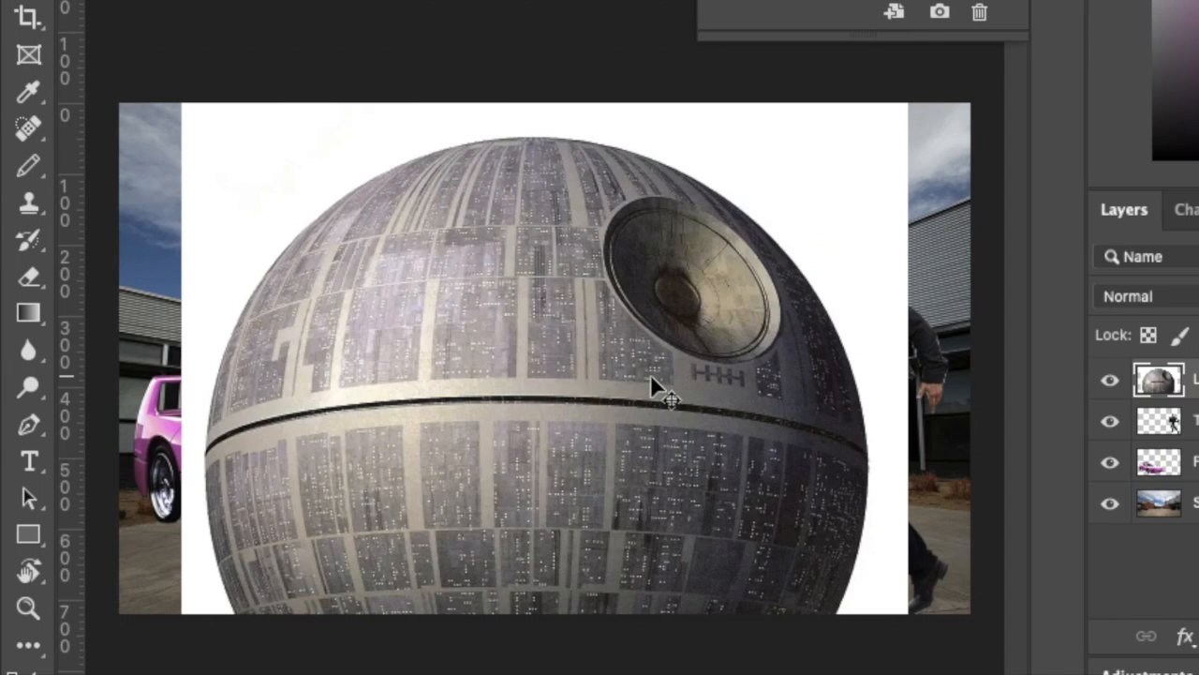
Step: Scale the Death Star image down between the car and the man, and delete its white background
{"action": "key", "text": "ctrl+t"}
{"action": "left_click_drag", "start_coordinate": [895, 673], "coordinate": [417, 338]}
{"action": "left_click_drag", "start_coordinate": [340, 227], "coordinate": [644, 299]}
{"action": "key", "text": "Return"}
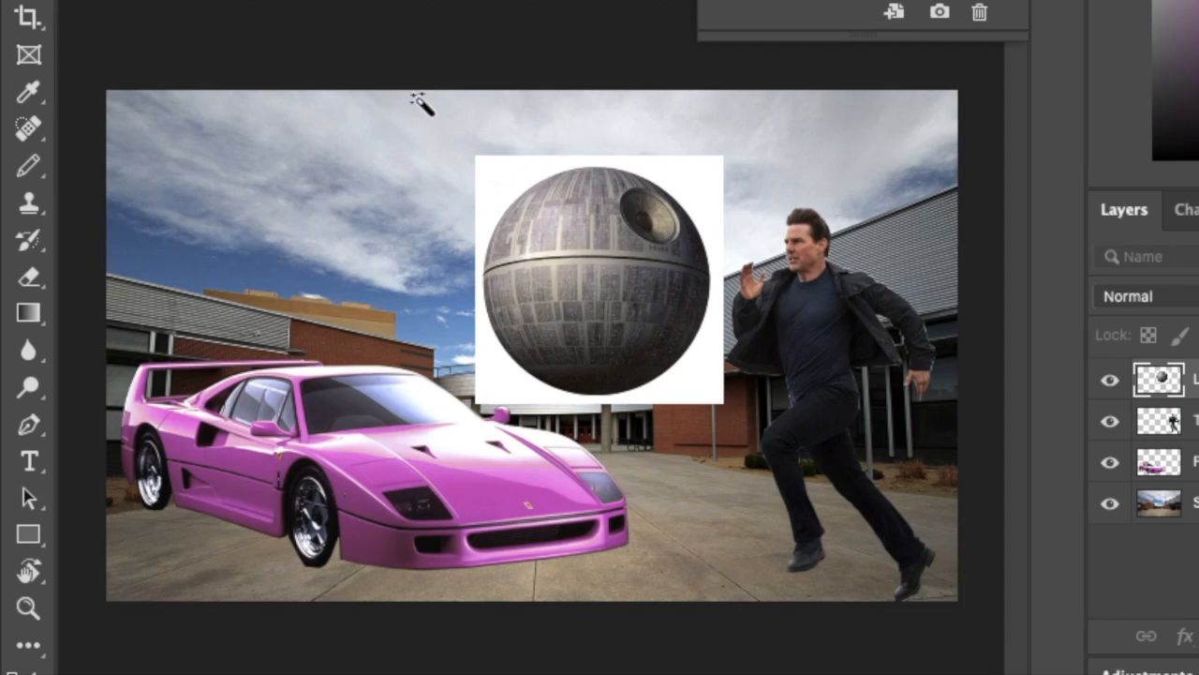
{"action": "left_click", "coordinate": [507, 185]}
{"action": "key", "text": "Delete"}
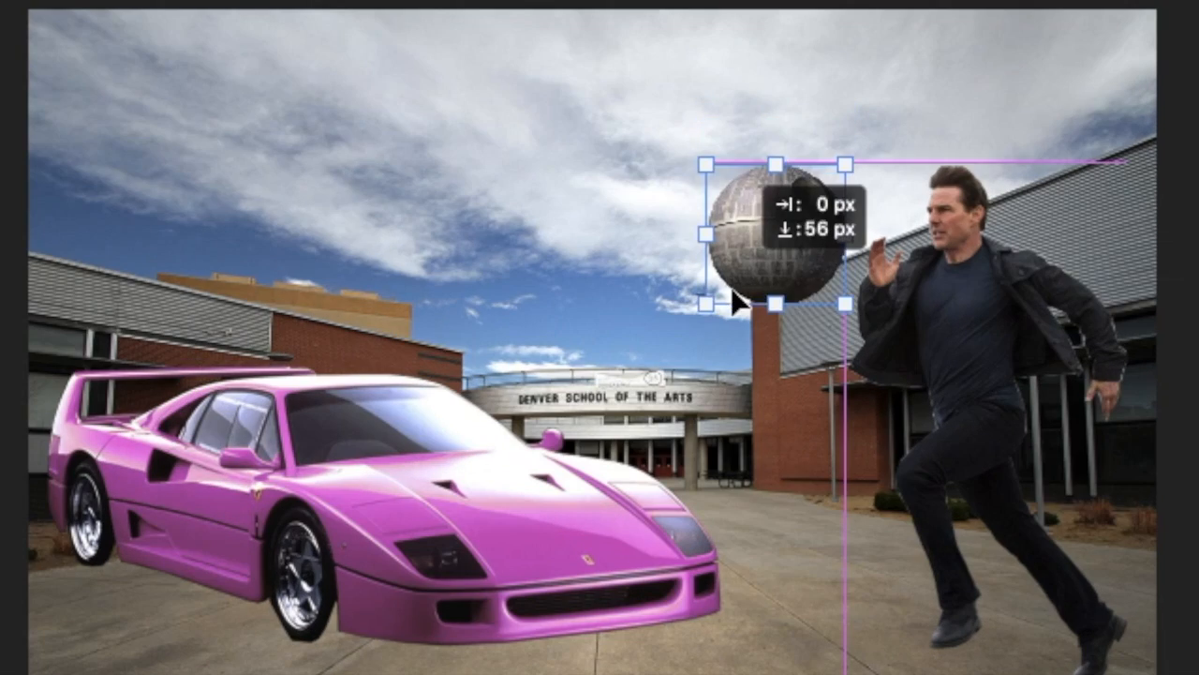
Step: Shrink the Death Star further, place it at the man's raised hand and rotate it so its dish faces lower left
{"action": "left_click_drag", "start_coordinate": [639, 306], "coordinate": [748, 278]}
{"action": "left_click_drag", "start_coordinate": [784, 234], "coordinate": [819, 278]}
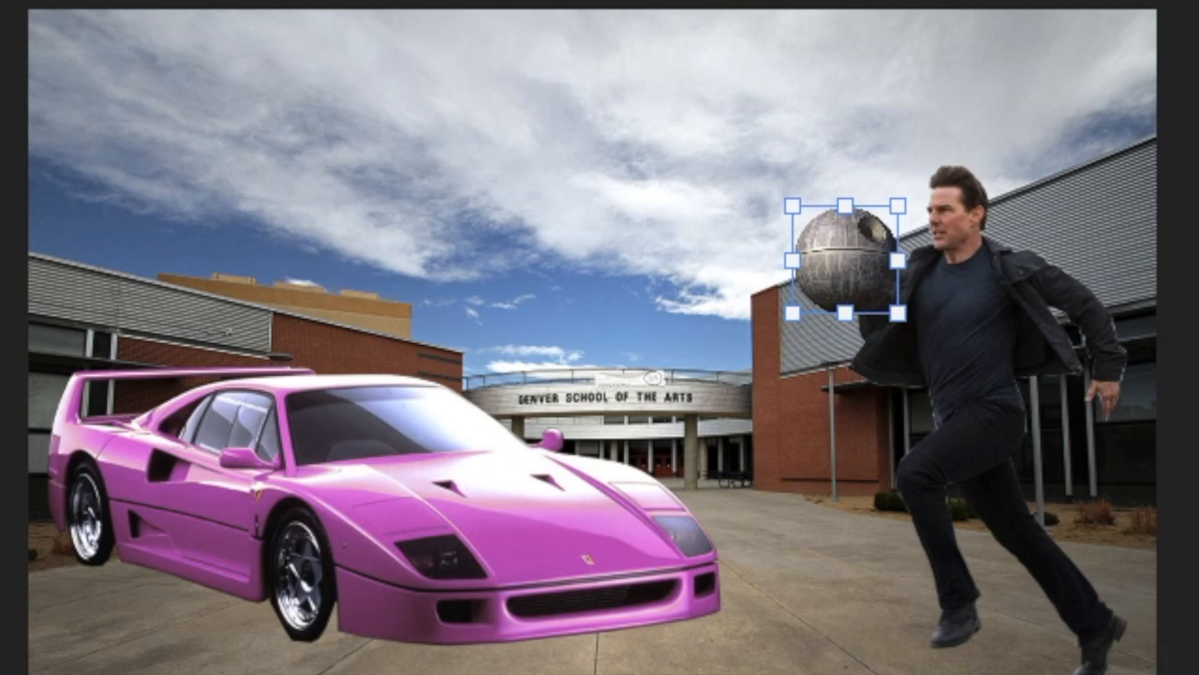
{"action": "left_click_drag", "start_coordinate": [998, 316], "coordinate": [556, 166]}
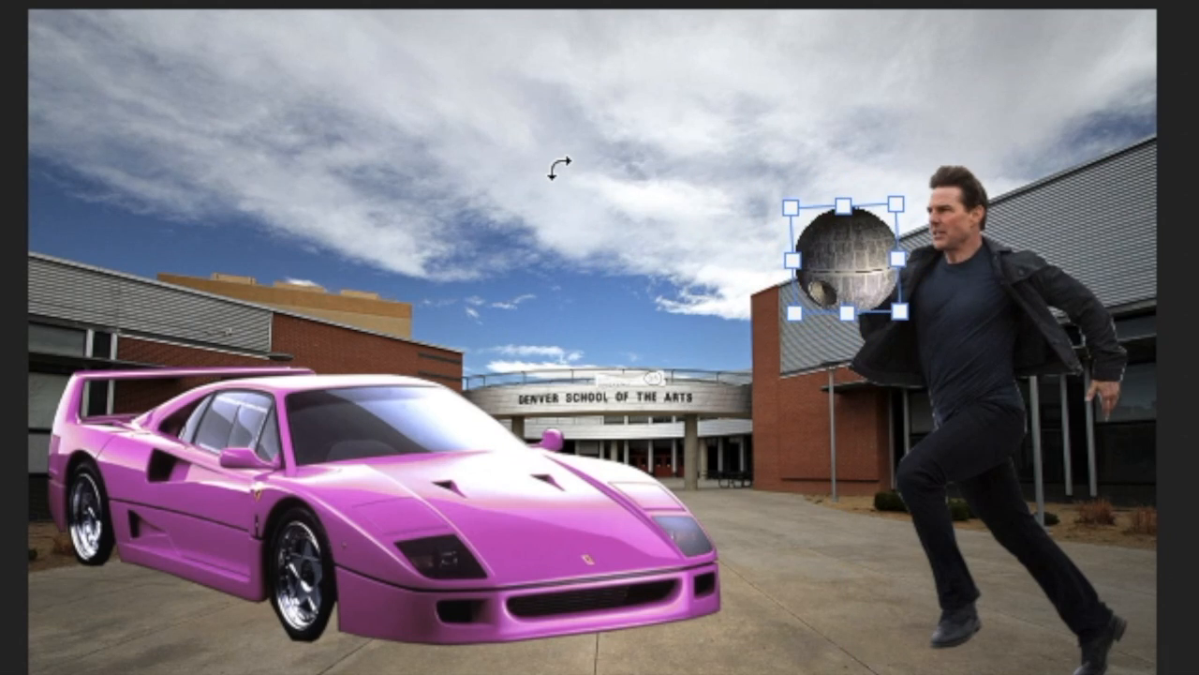
{"action": "key", "text": "Return"}
{"action": "key", "text": "super+plus"}
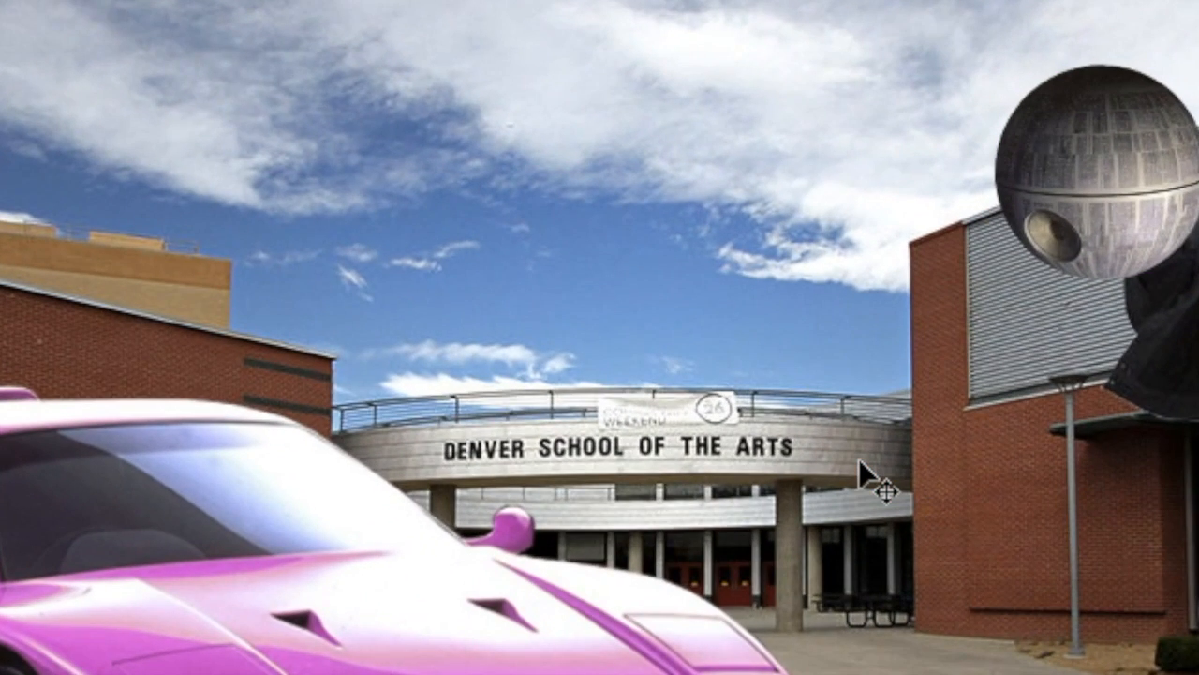
{"action": "scroll", "coordinate": [859, 459], "scroll_direction": "right", "scroll_amount": 2}
{"action": "scroll", "coordinate": [859, 458], "scroll_direction": "up", "scroll_amount": 1}
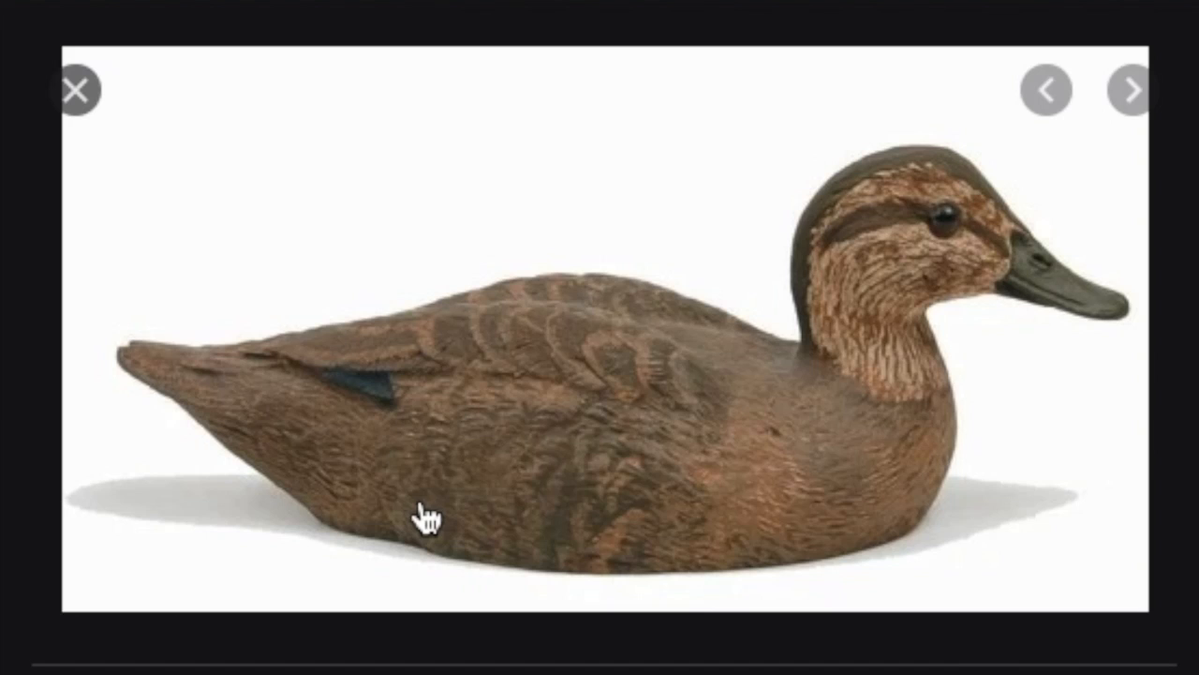
Step: Switch to Chrome and copy the brown decoy duck image from the Google image results
{"action": "right_click", "coordinate": [436, 493]}
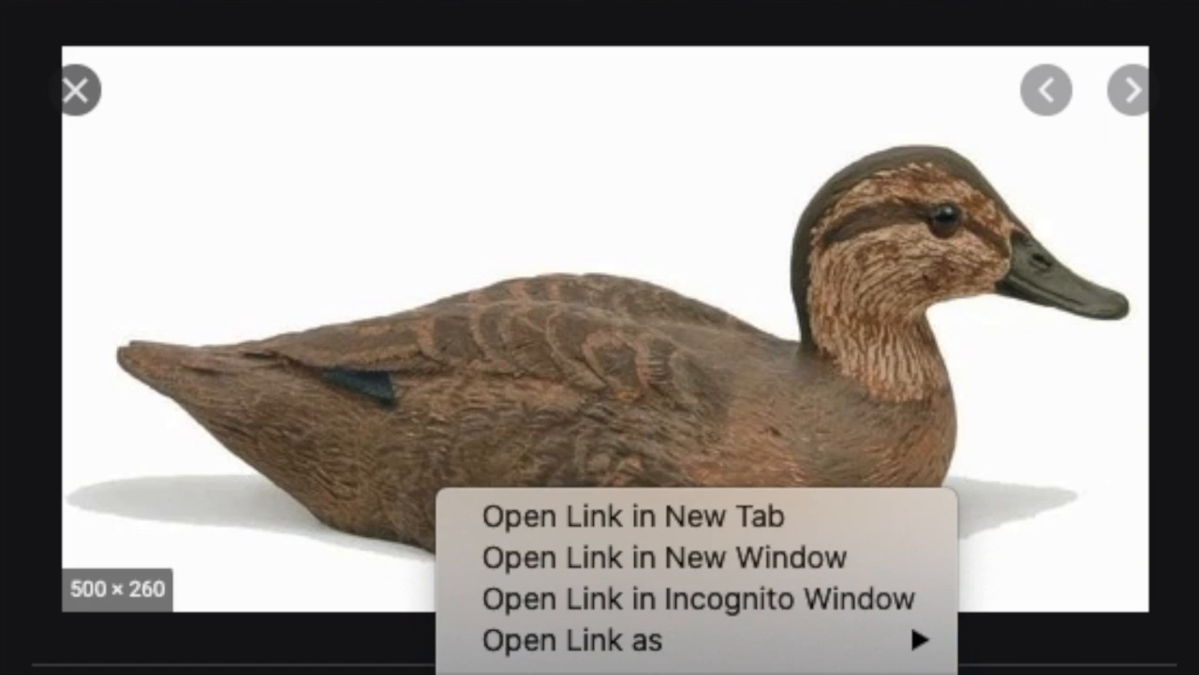
{"action": "left_click", "coordinate": [581, 672]}
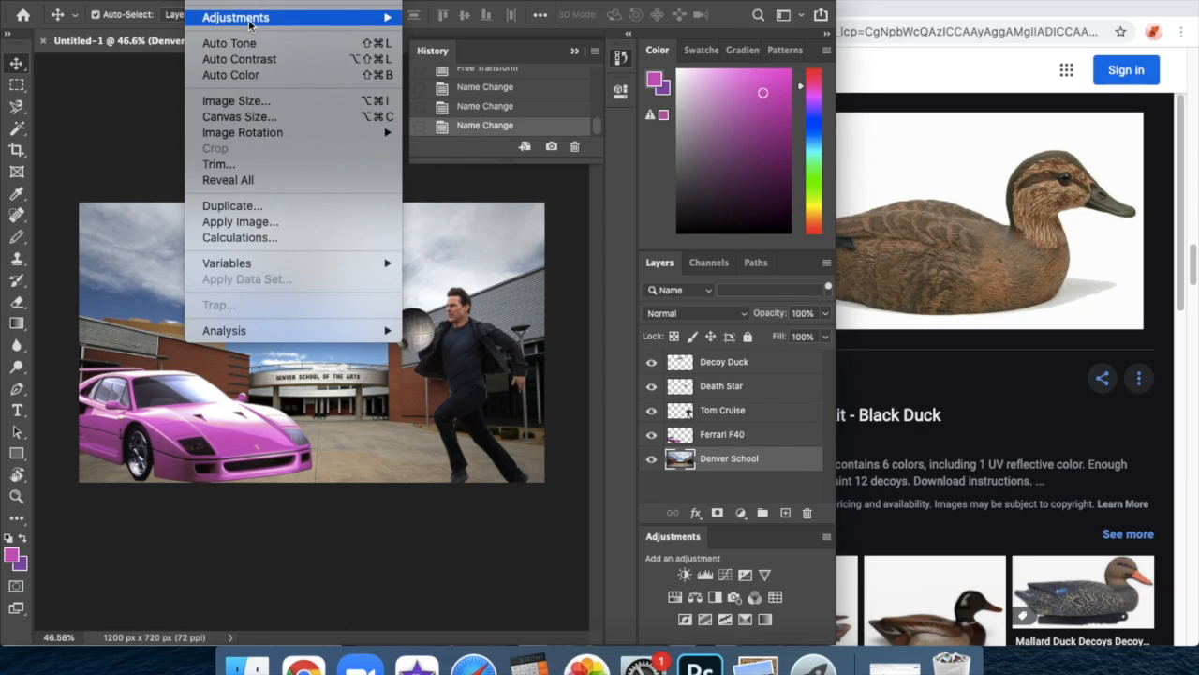
Step: Replace the blue sky color on the Denver School layer with red ff0000, using a reduced fuzziness
{"action": "mouse_move", "coordinate": [249, 20]}
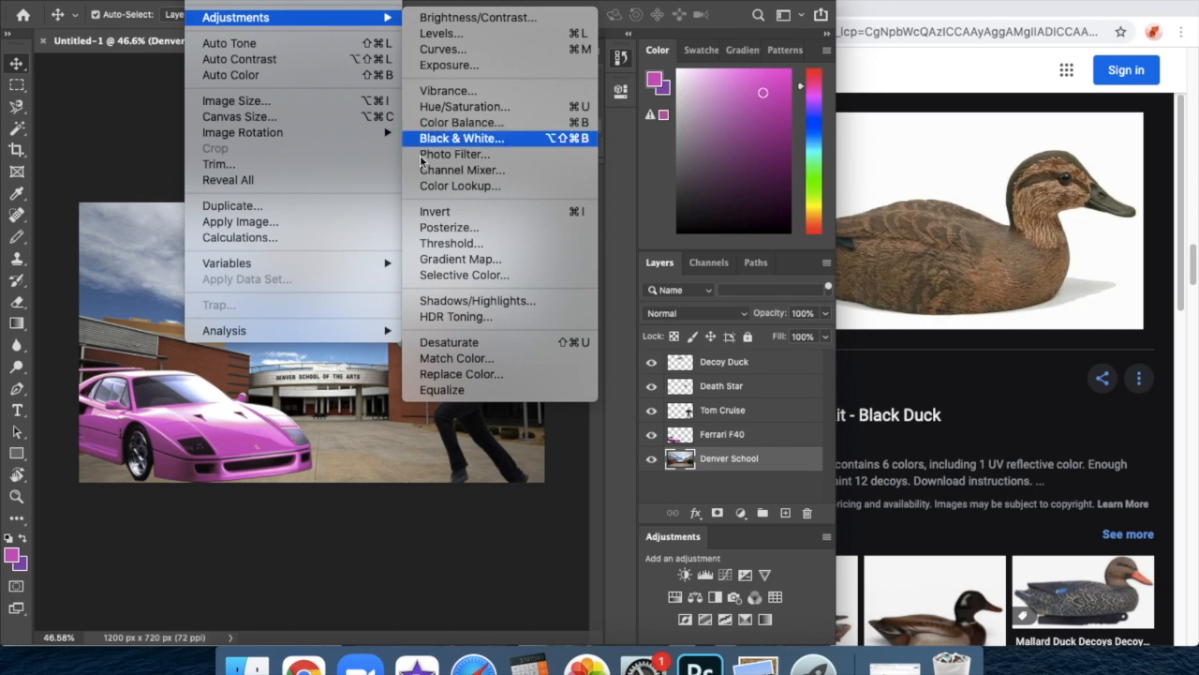
{"action": "left_click", "coordinate": [477, 375]}
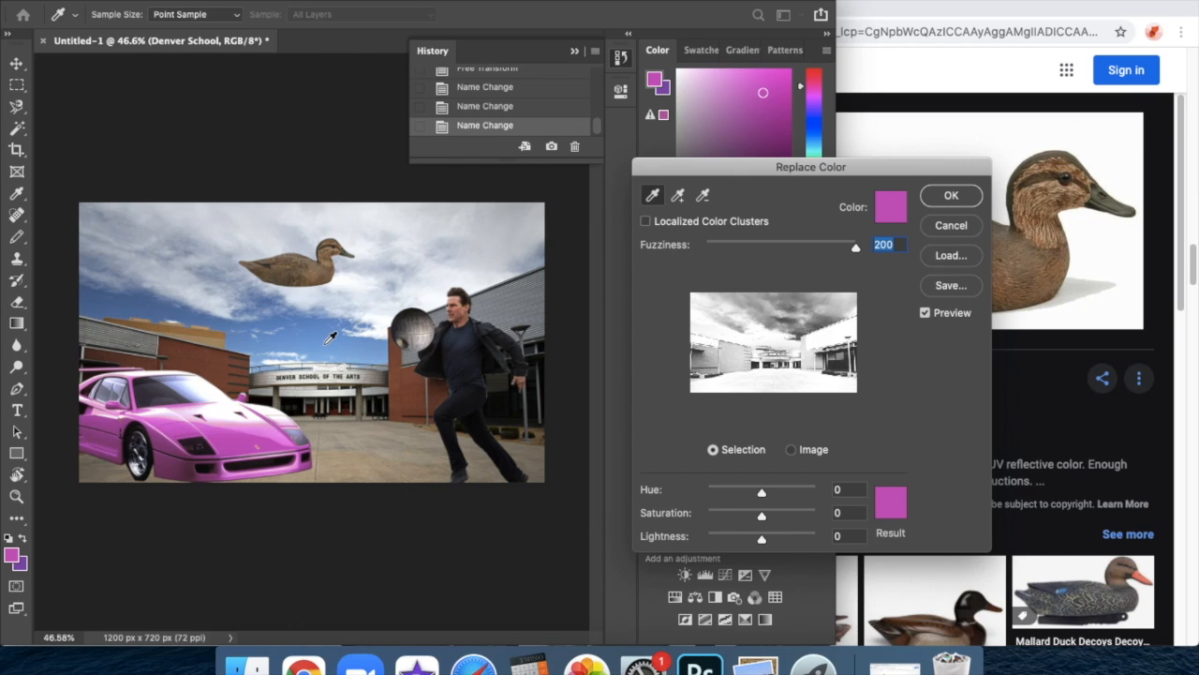
{"action": "left_click", "coordinate": [891, 506]}
{"action": "left_click_drag", "start_coordinate": [672, 324], "coordinate": [674, 293]}
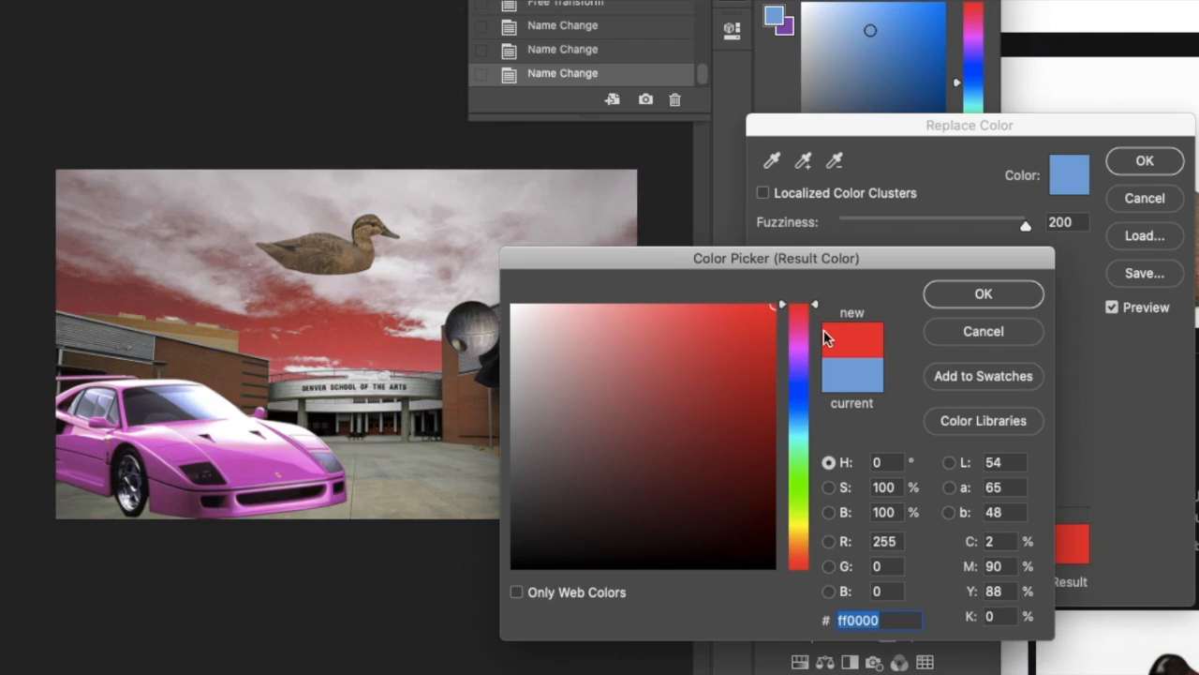
{"action": "left_click", "coordinate": [983, 293]}
{"action": "left_click_drag", "start_coordinate": [1026, 226], "coordinate": [984, 228]}
{"action": "left_click", "coordinate": [1145, 161]}
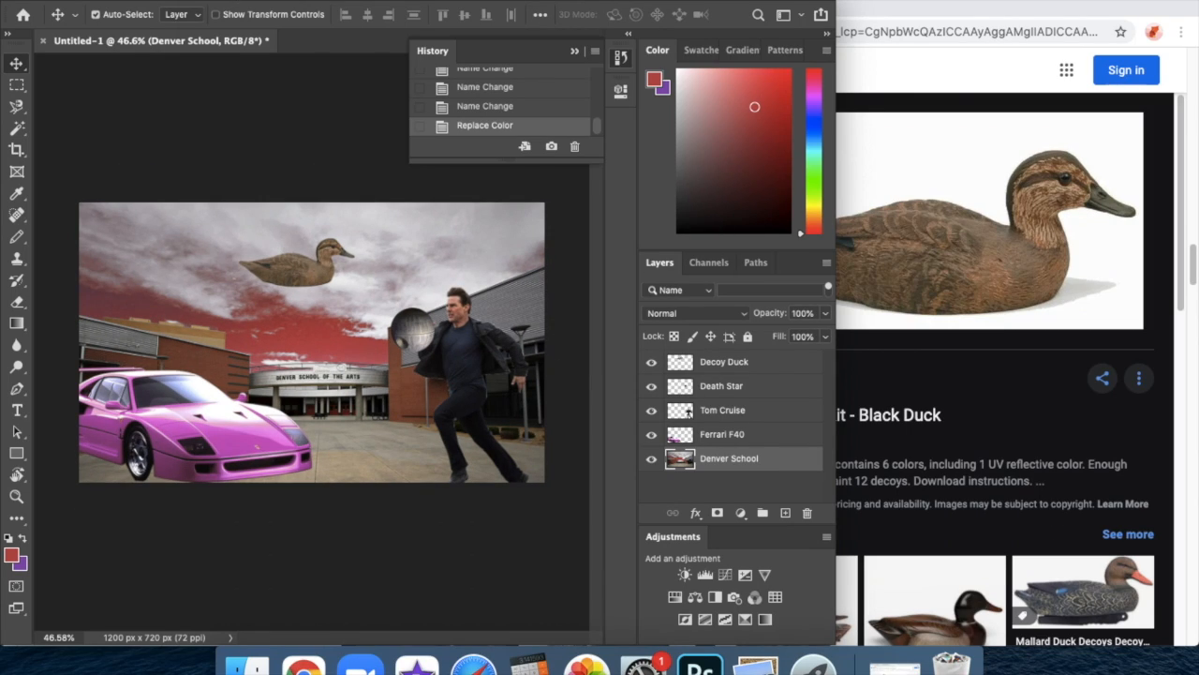
Step: Apply Brightness/Contrast to the Denver School layer with brightness -25 and contrast 100
{"action": "left_click", "coordinate": [206, 1]}
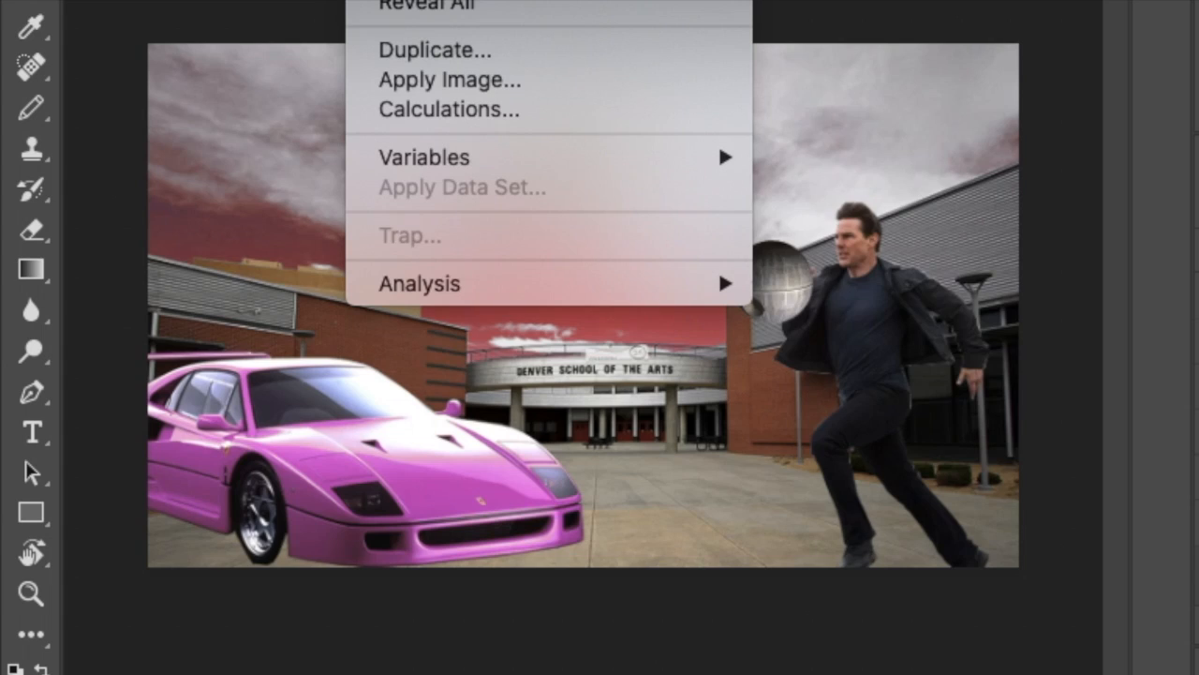
{"action": "mouse_move", "coordinate": [431, 1]}
{"action": "left_click", "coordinate": [848, 1]}
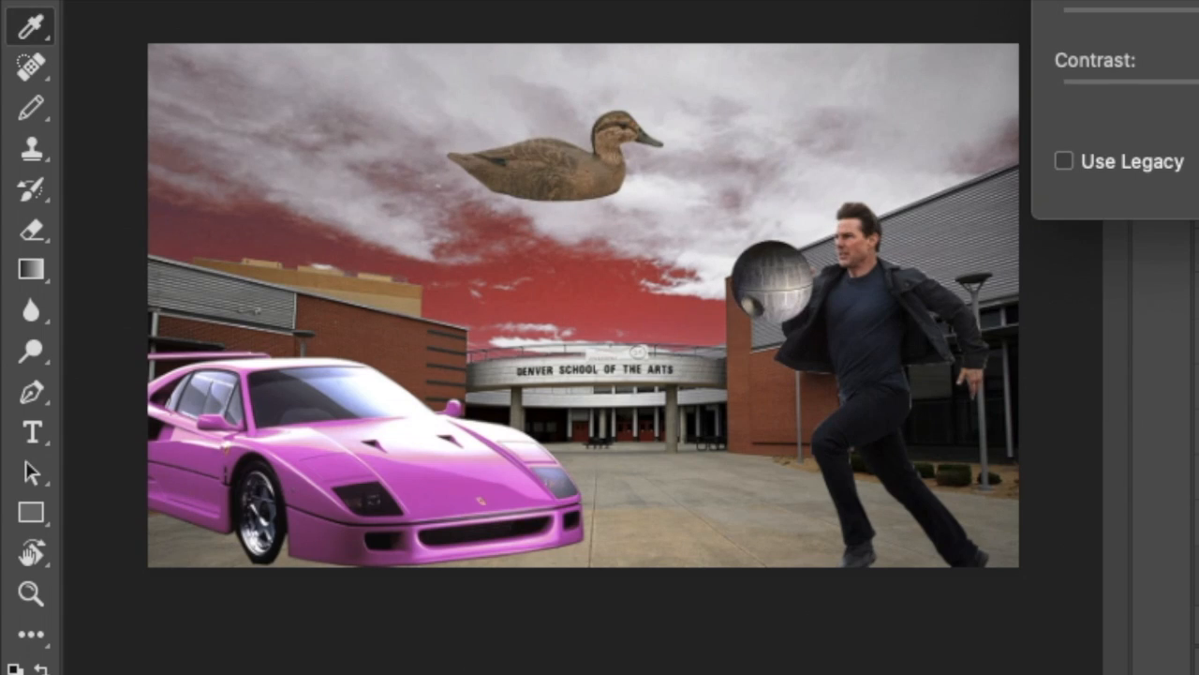
{"action": "left_click_drag", "start_coordinate": [650, 193], "coordinate": [662, 204]}
{"action": "left_click_drag", "start_coordinate": [649, 231], "coordinate": [733, 236]}
{"action": "left_click_drag", "start_coordinate": [661, 192], "coordinate": [636, 198]}
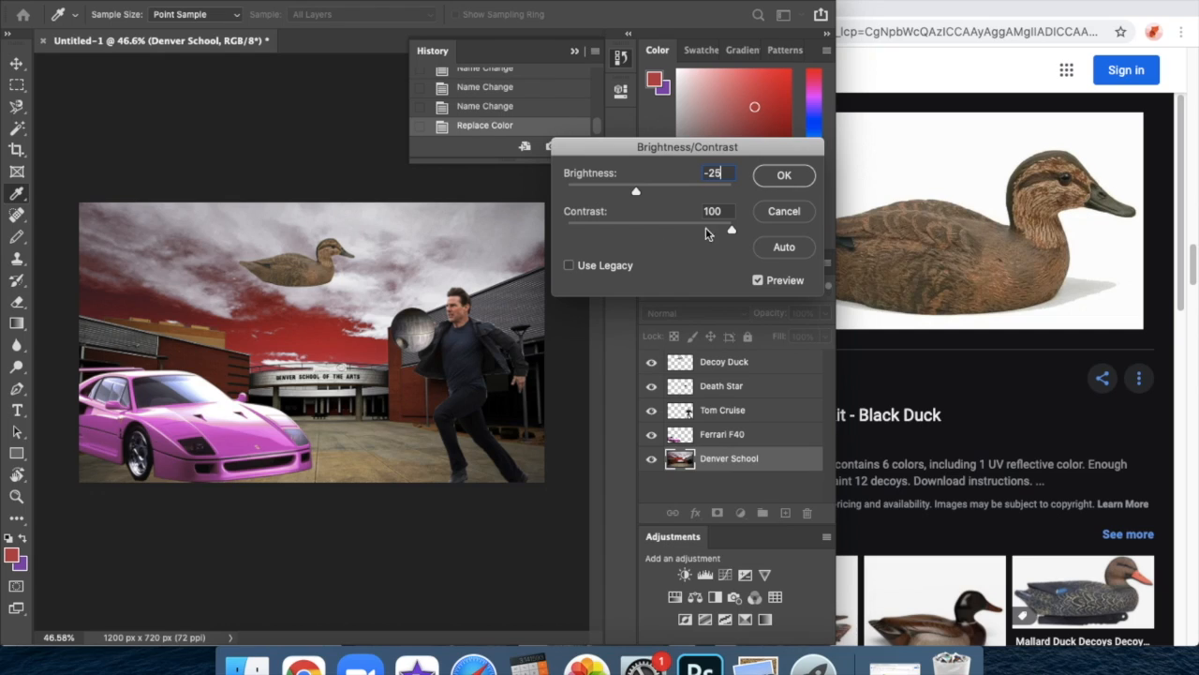
{"action": "mouse_move", "coordinate": [732, 231]}
{"action": "left_mouse_down"}
{"action": "mouse_move", "coordinate": [503, 232]}
{"action": "mouse_move", "coordinate": [735, 231]}
{"action": "left_mouse_up"}
{"action": "left_click", "coordinate": [785, 177]}
Step: Brighten the decoy duck in the sky with an image adjustment on its layer
{"action": "left_click_drag", "start_coordinate": [307, 268], "coordinate": [447, 313]}
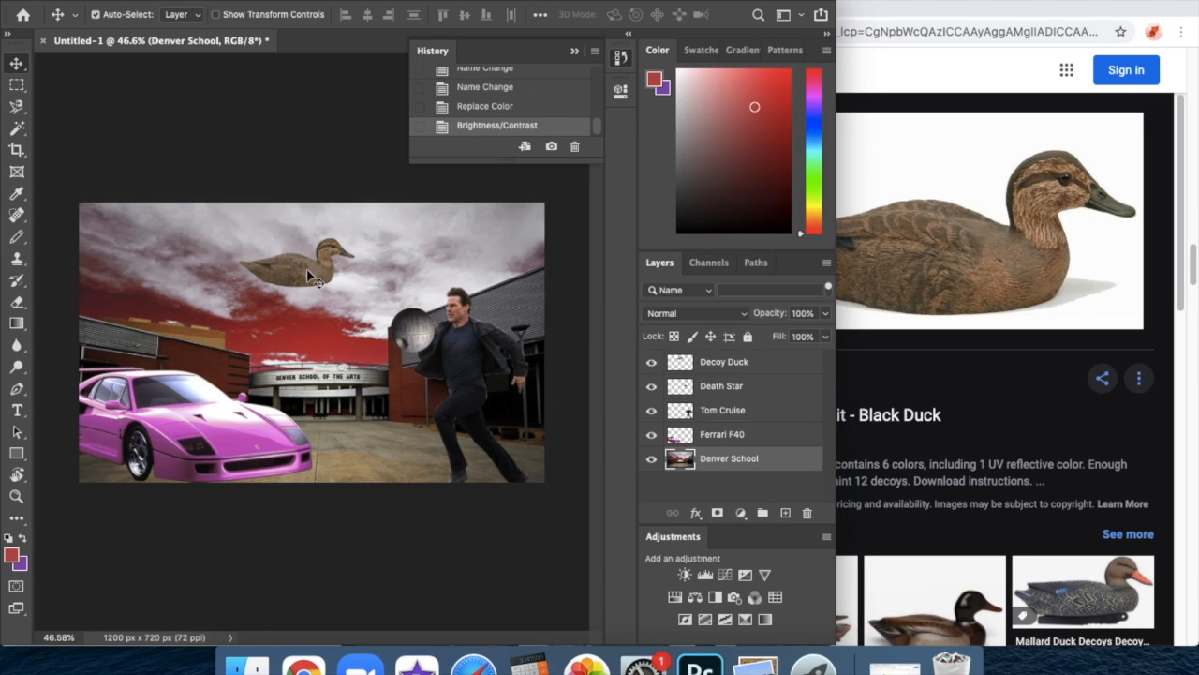
{"action": "left_click_drag", "start_coordinate": [955, 299], "coordinate": [623, 167]}
{"action": "left_click_drag", "start_coordinate": [532, 539], "coordinate": [551, 530]}
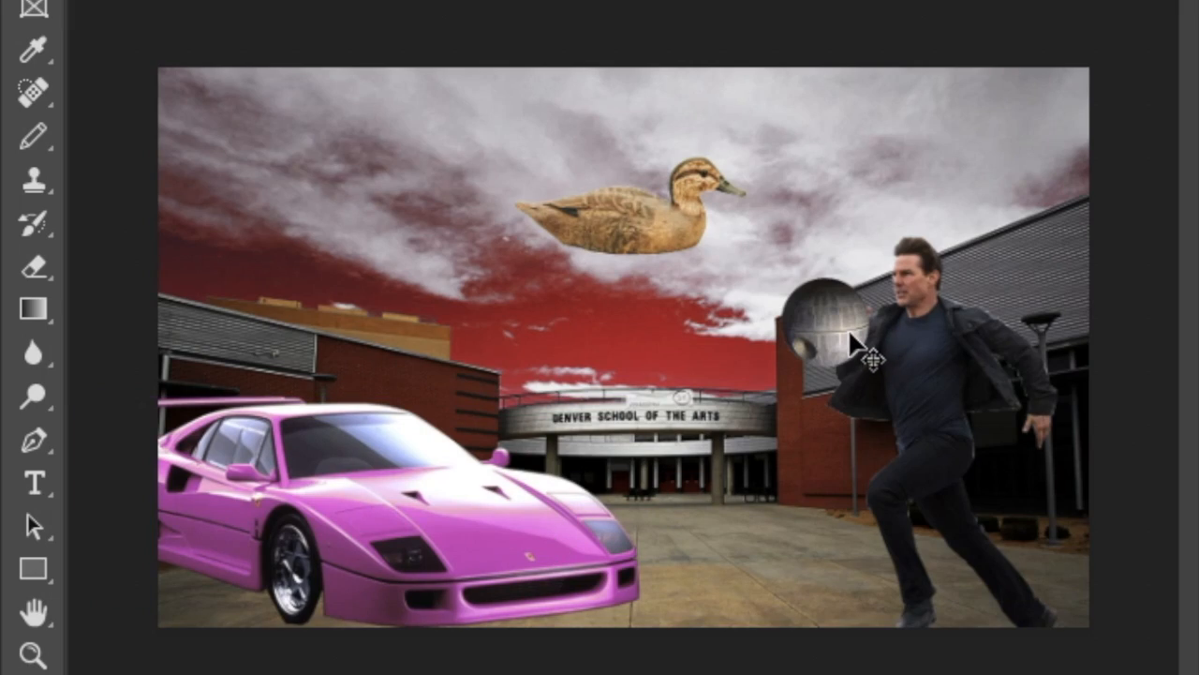
{"action": "left_click_drag", "start_coordinate": [849, 331], "coordinate": [902, 356]}
{"action": "key", "text": "ctrl+plus"}
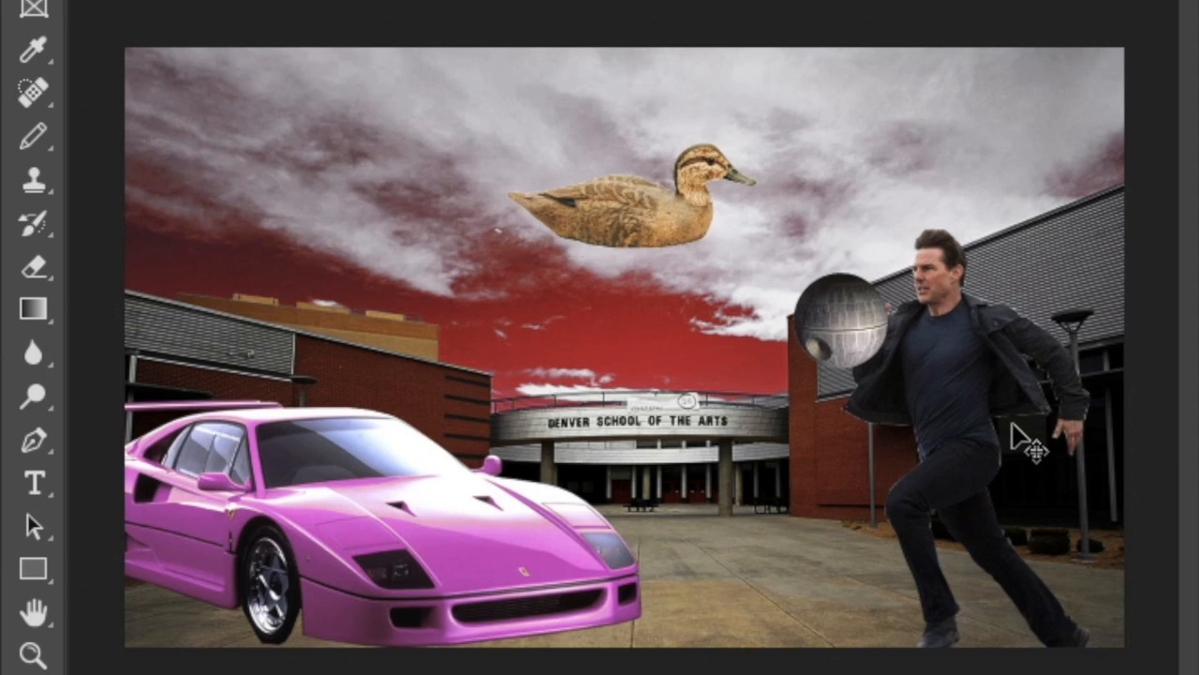
Step: Move the decoy duck across the sky, placing it above the orange rooftop of the school's left-hand building
{"action": "key", "text": "ctrl+t"}
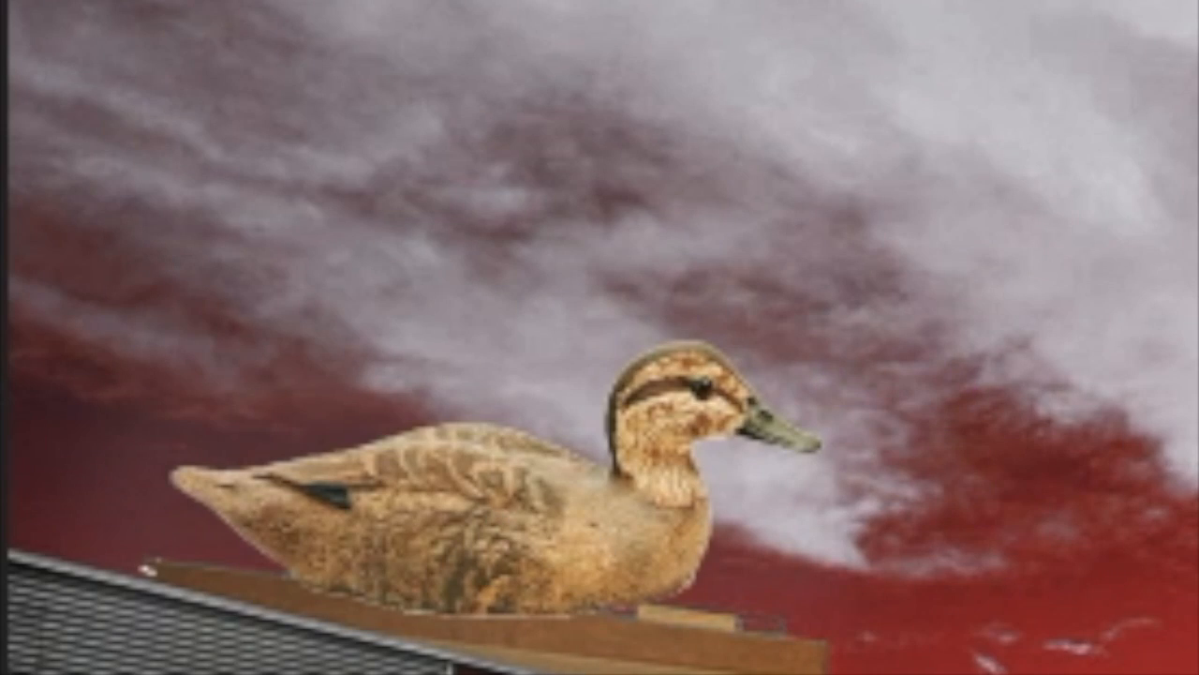
{"action": "left_click_drag", "start_coordinate": [358, 275], "coordinate": [312, 174]}
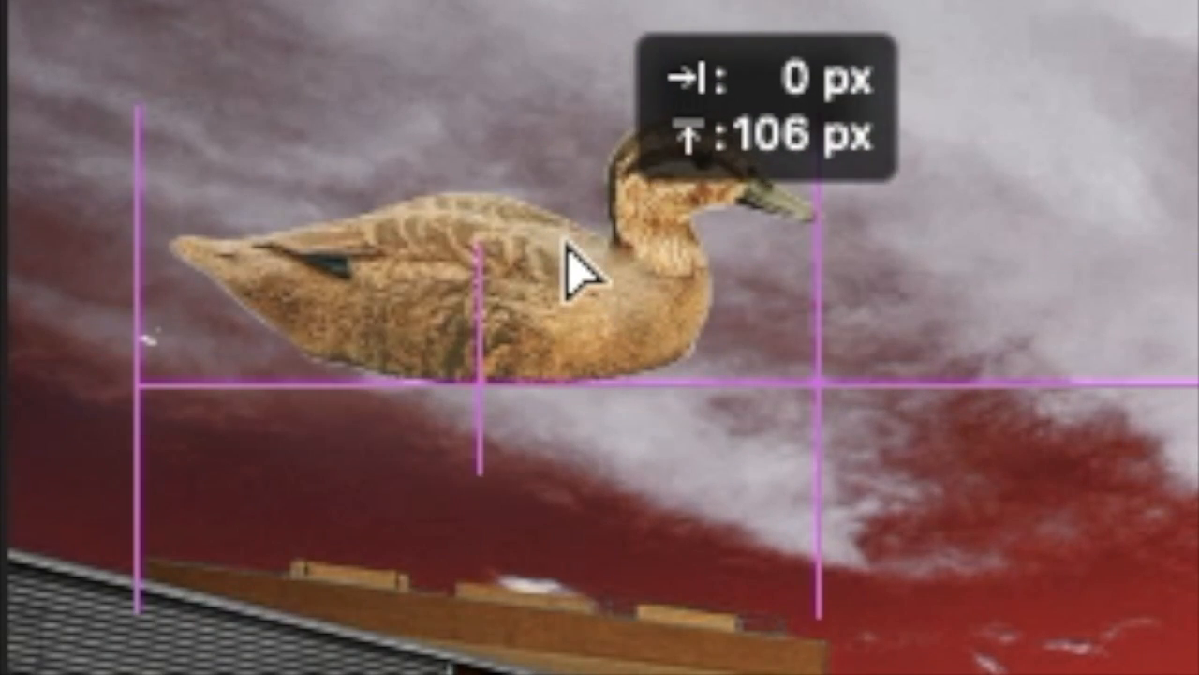
{"action": "left_click_drag", "start_coordinate": [571, 268], "coordinate": [570, 268]}
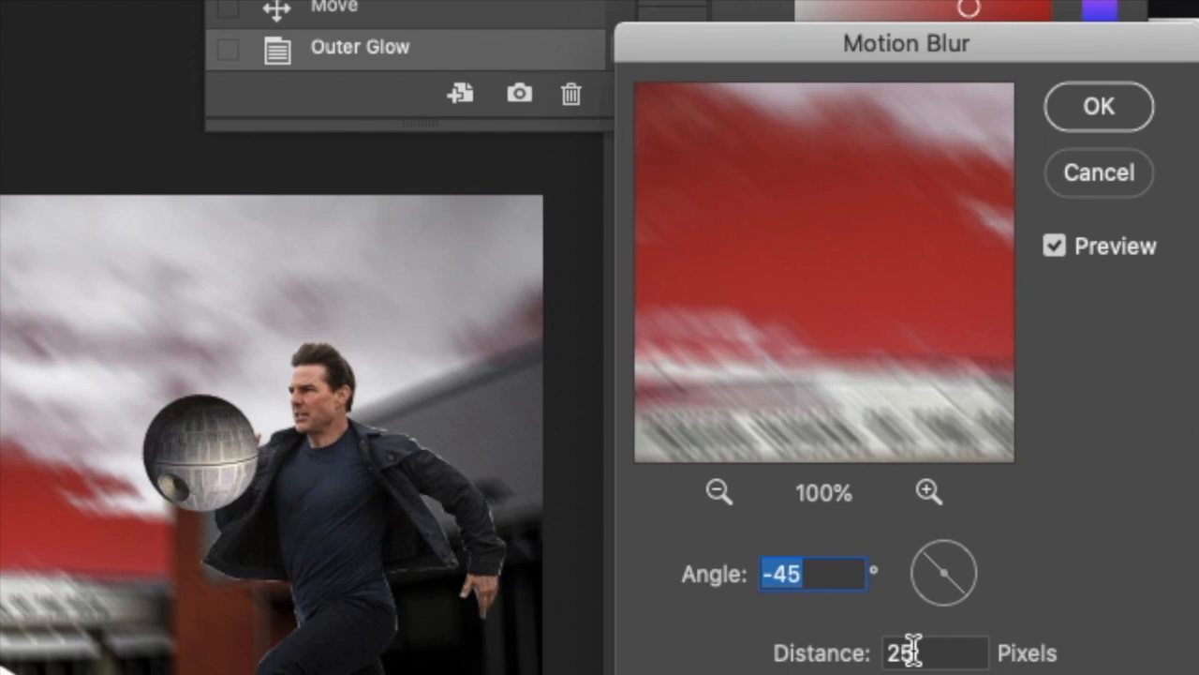
Step: Set the Motion Blur distance for the Denver School background to 4 pixels, trying nearby values in the preview
{"action": "double_click", "coordinate": [911, 649]}
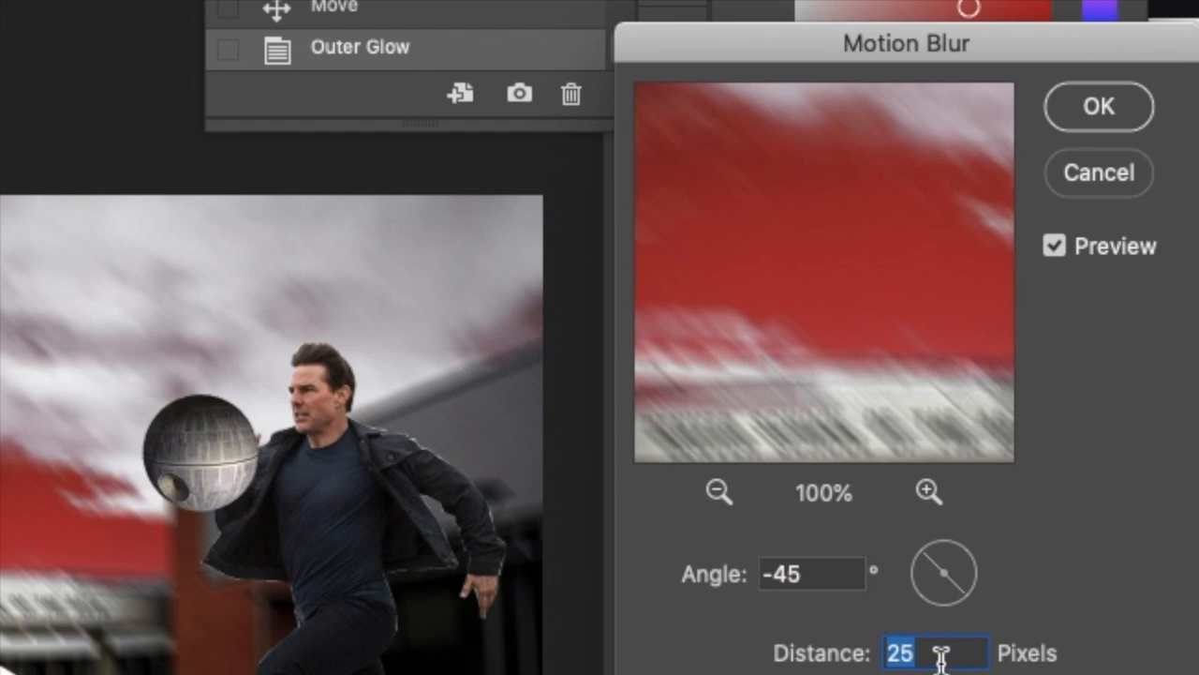
{"action": "type", "text": "10"}
{"action": "key", "text": "BackSpace"}
{"action": "key", "text": "BackSpace"}
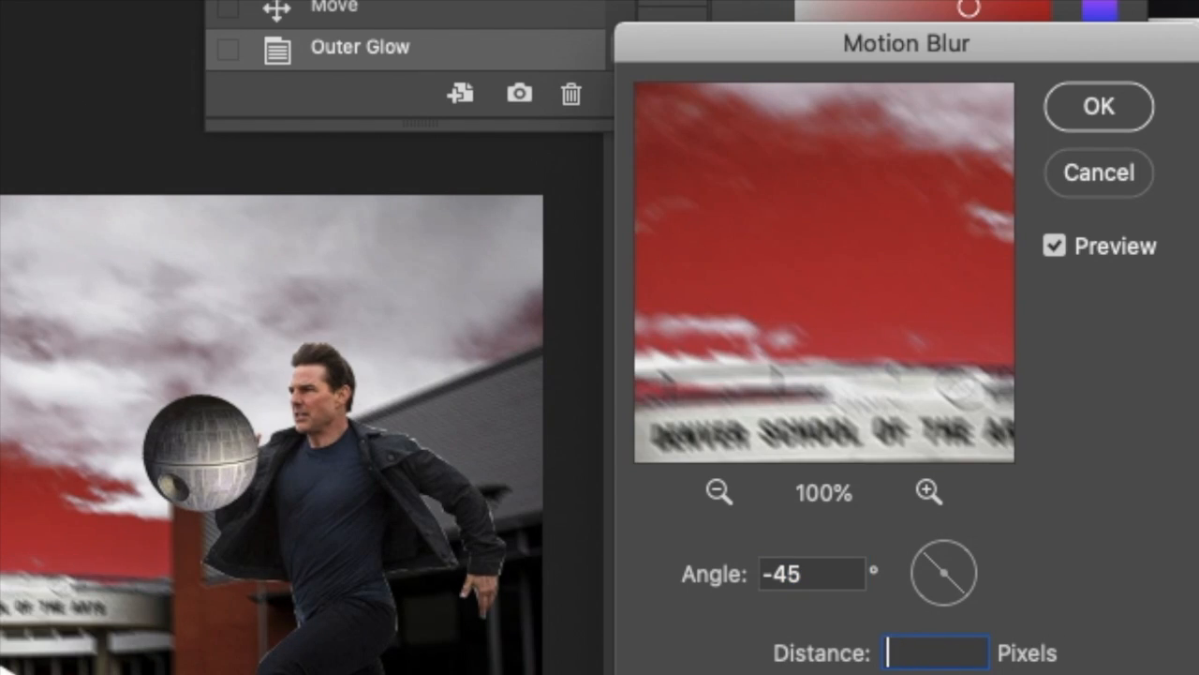
{"action": "type", "text": "5"}
{"action": "key", "text": "BackSpace"}
{"action": "type", "text": "4"}
{"action": "key", "text": "BackSpace"}
{"action": "type", "text": "2"}
{"action": "key", "text": "BackSpace"}
{"action": "type", "text": "3"}
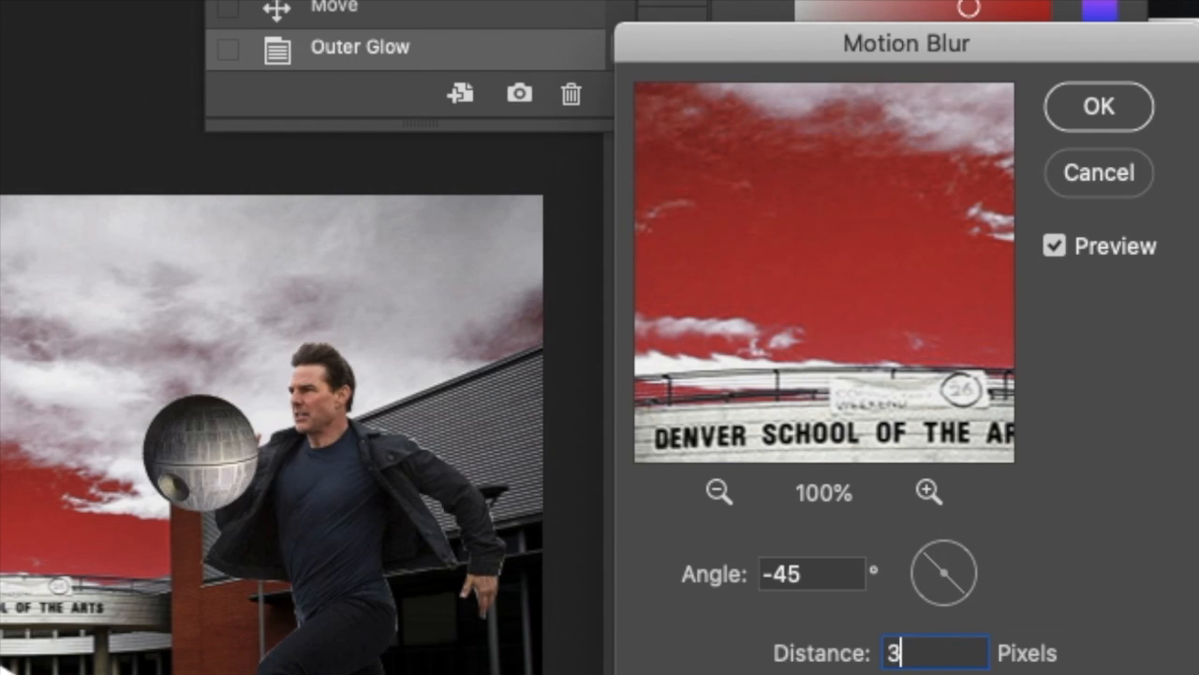
{"action": "key", "text": "BackSpace"}
{"action": "type", "text": "4"}
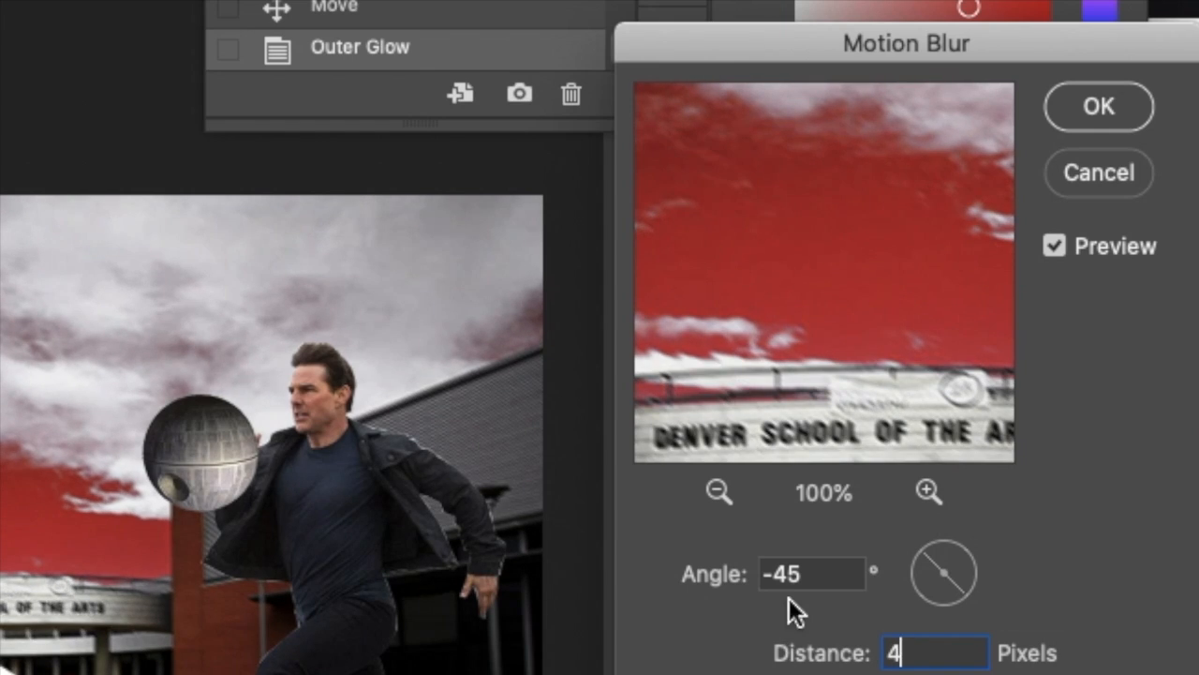
Step: Set the Motion Blur angle for the Denver School background to -30 degrees
{"action": "left_click_drag", "start_coordinate": [931, 565], "coordinate": [927, 581]}
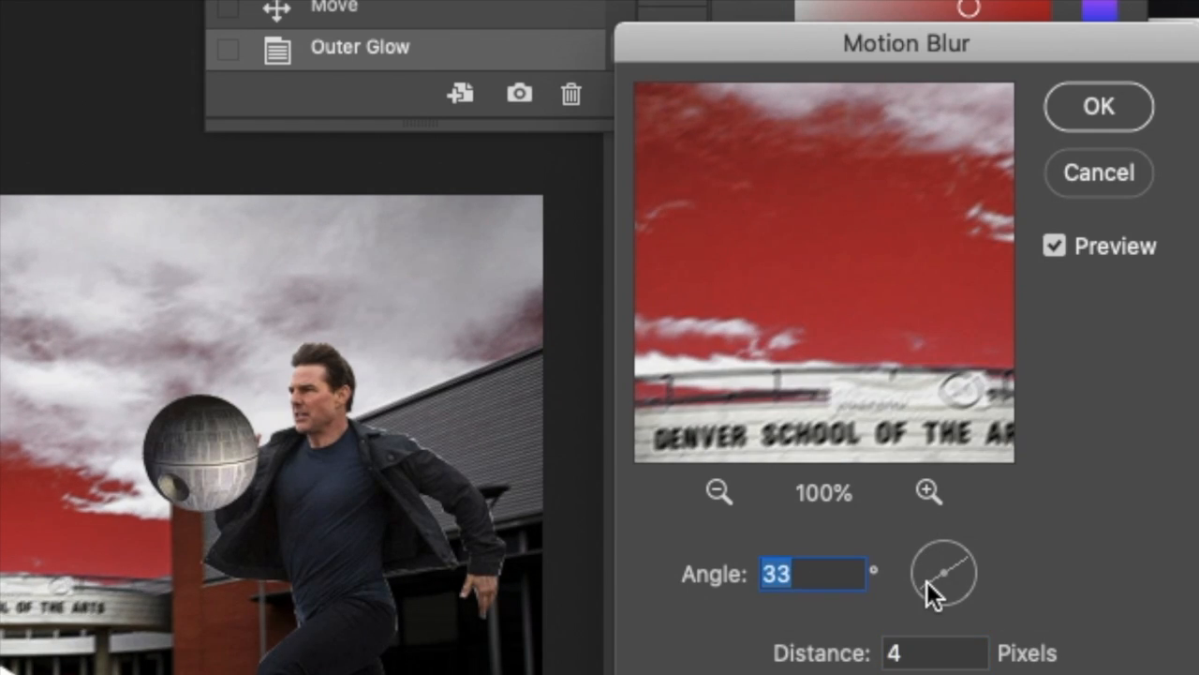
{"action": "type", "text": "30"}
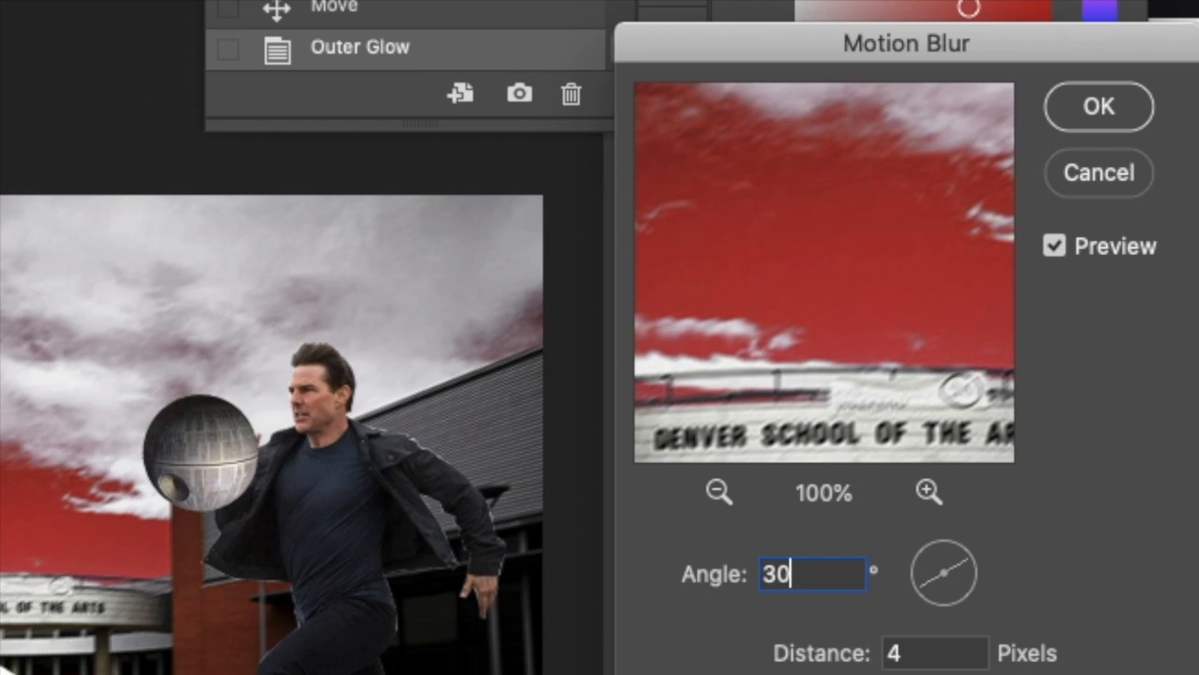
{"action": "key", "text": "BackSpace"}
{"action": "key", "text": "BackSpace"}
{"action": "type", "text": "-30"}
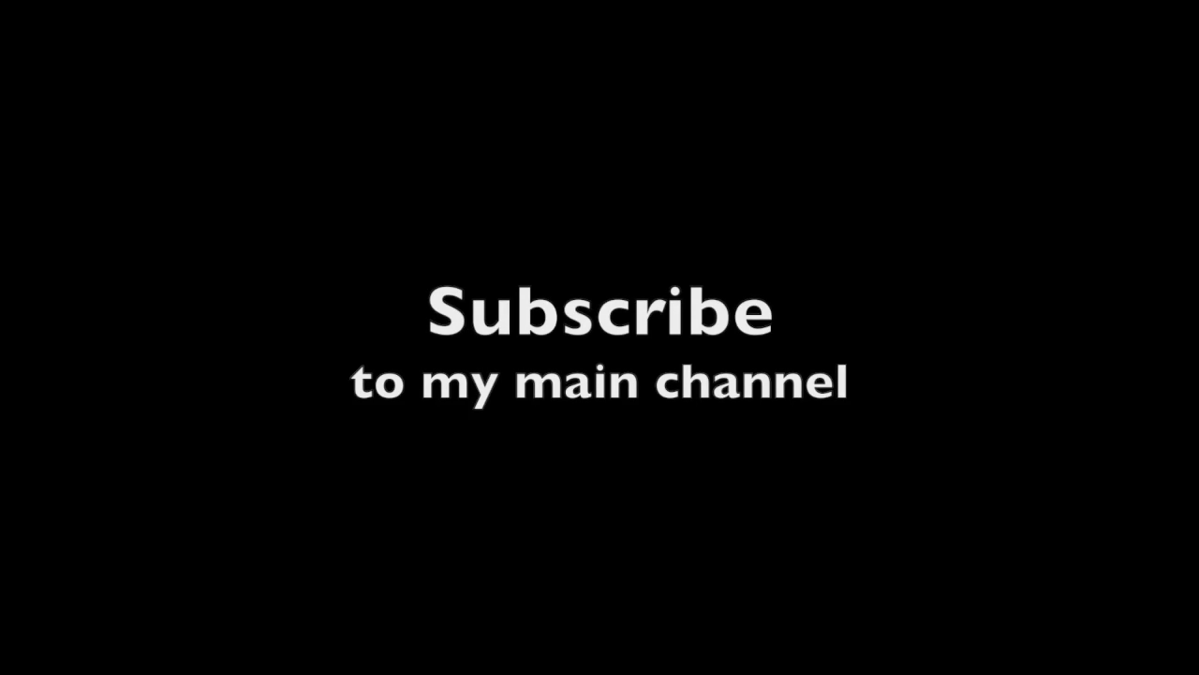